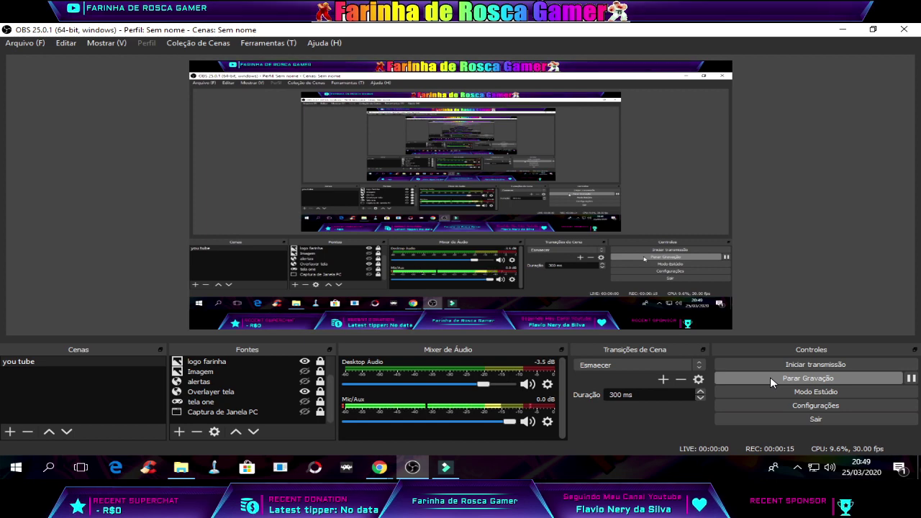
Switch focus from OBS to the browser while recording continues.
{"action": "key", "text": "alt+Tab"}
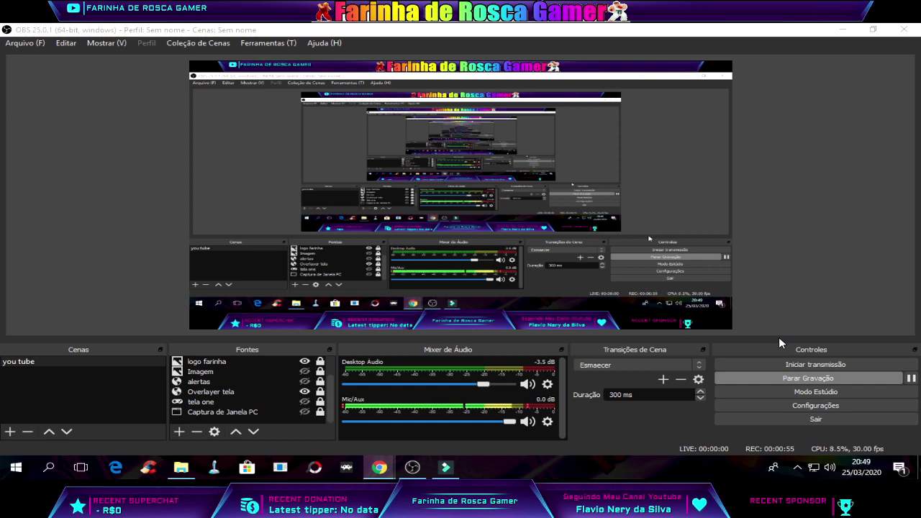
Show the Transmissão settings with Restream.io - FTL and the São Paulo, Brazil server.
{"action": "left_click", "coordinate": [809, 406]}
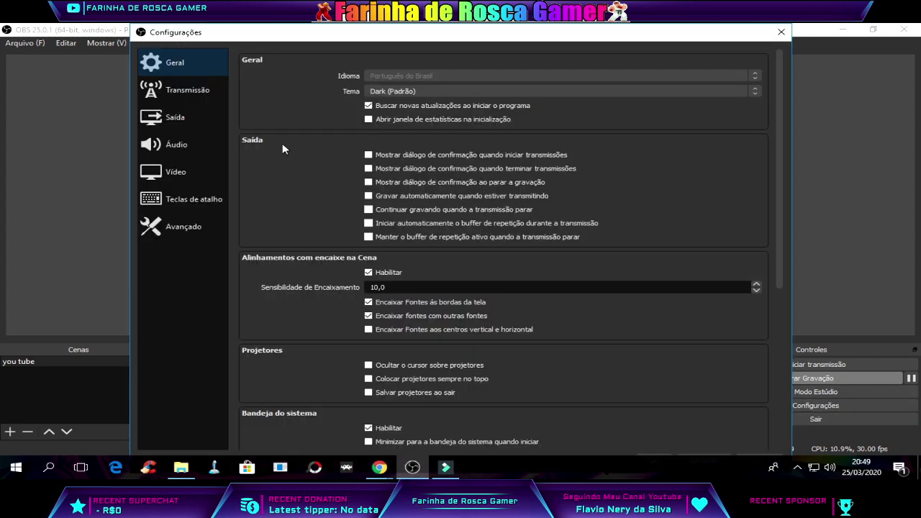
{"action": "left_click", "coordinate": [183, 90]}
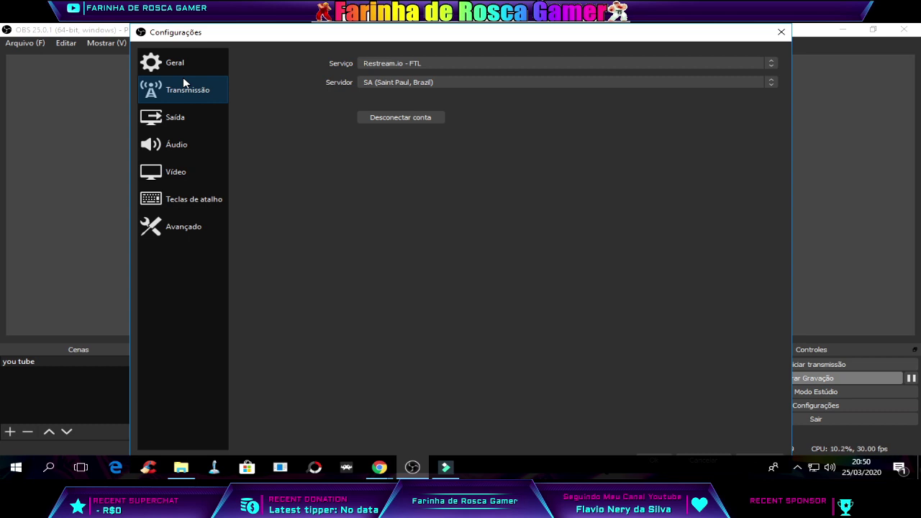
View the Saída recording output: mp4, QuickSync H.264, CBR at 15000 Kbps.
{"action": "left_click", "coordinate": [171, 120]}
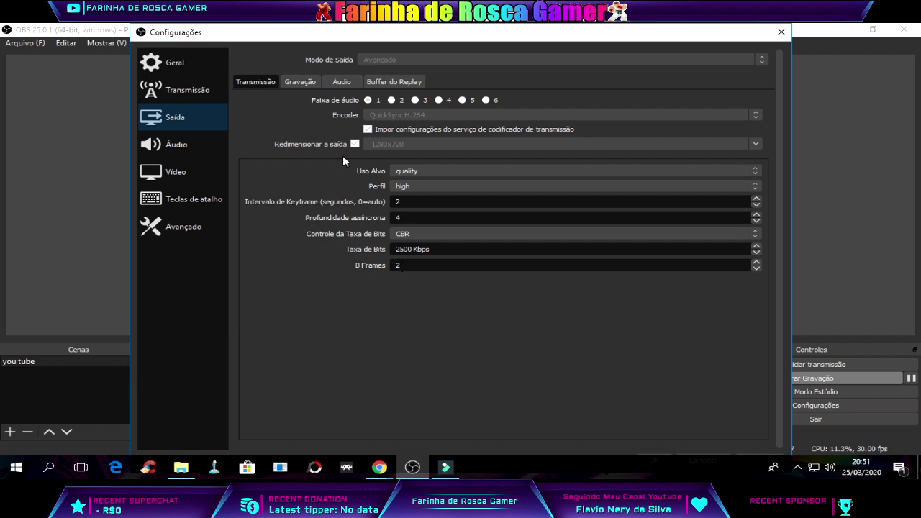
{"action": "left_click", "coordinate": [293, 83]}
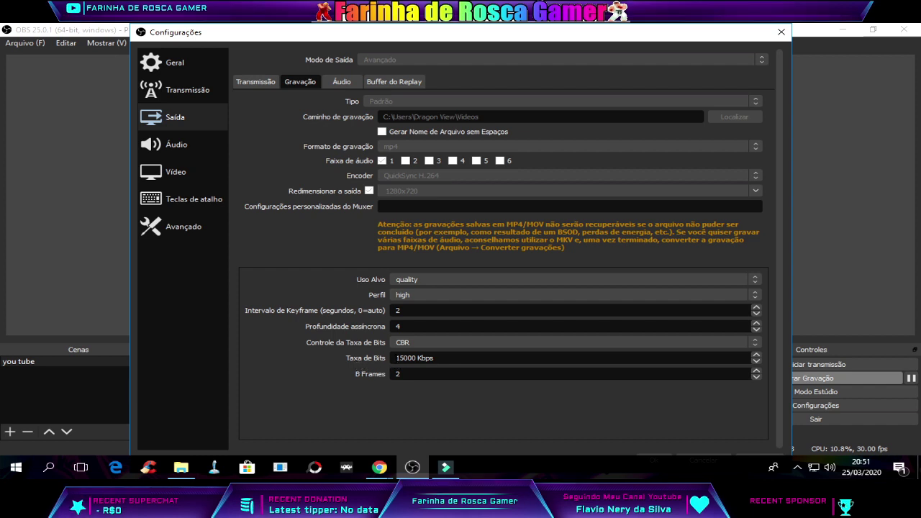
Compare streaming and recording output tabs, then shift the settings window slightly left.
{"action": "left_click", "coordinate": [260, 82]}
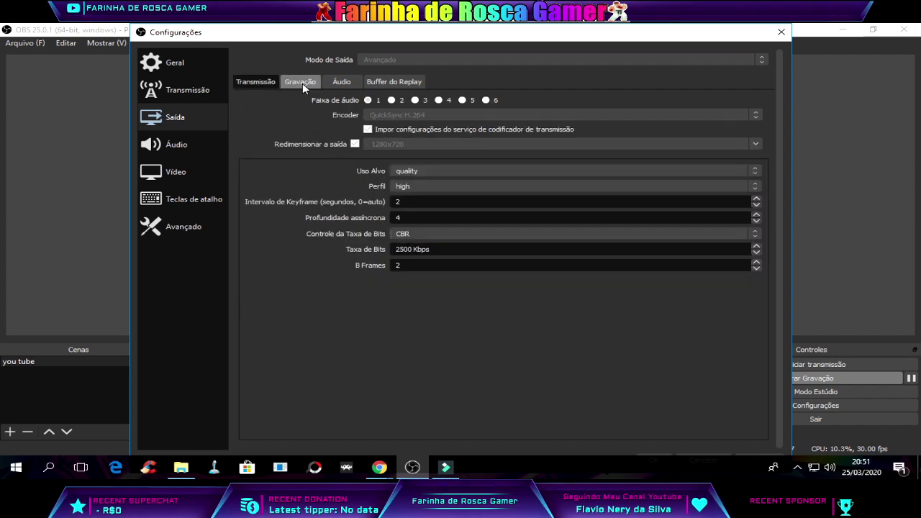
{"action": "left_click", "coordinate": [302, 83]}
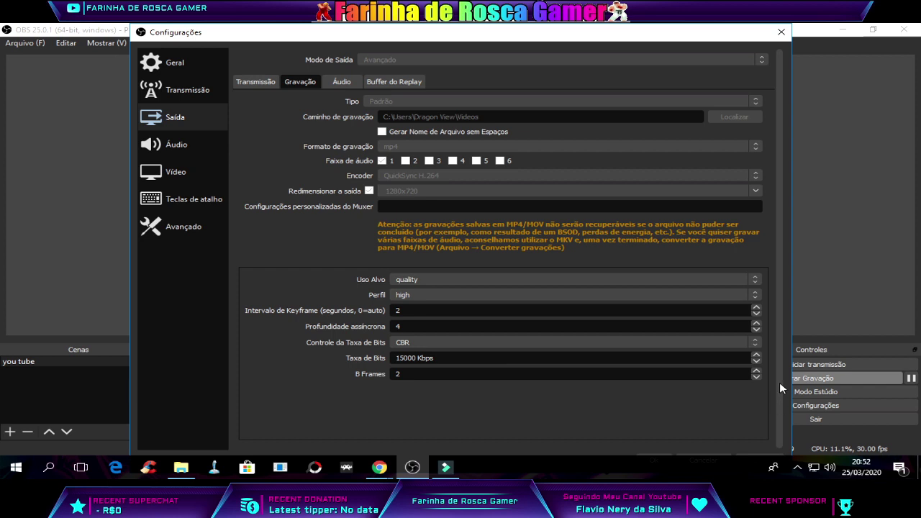
{"action": "left_click_drag", "start_coordinate": [591, 34], "coordinate": [541, 34]}
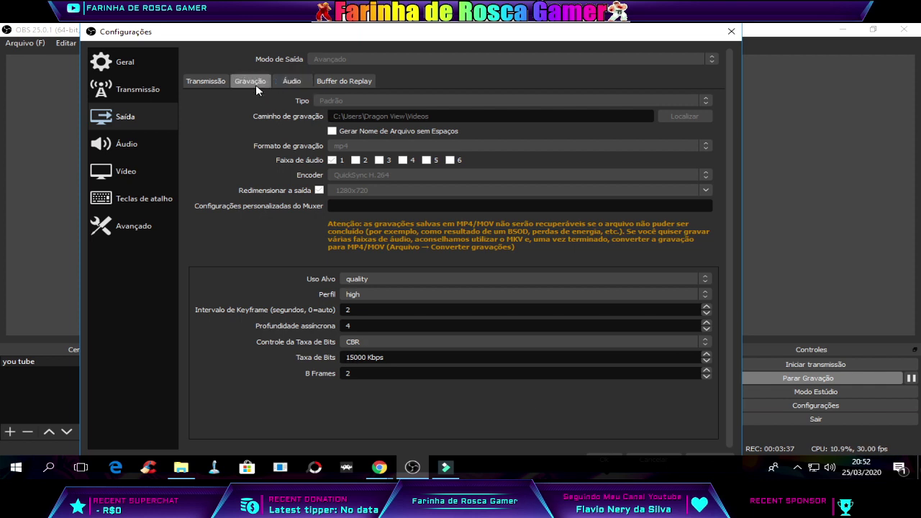
Compare the 2500 Kbps streaming bitrate against the 15000 Kbps recording bitrate.
{"action": "left_click", "coordinate": [206, 81]}
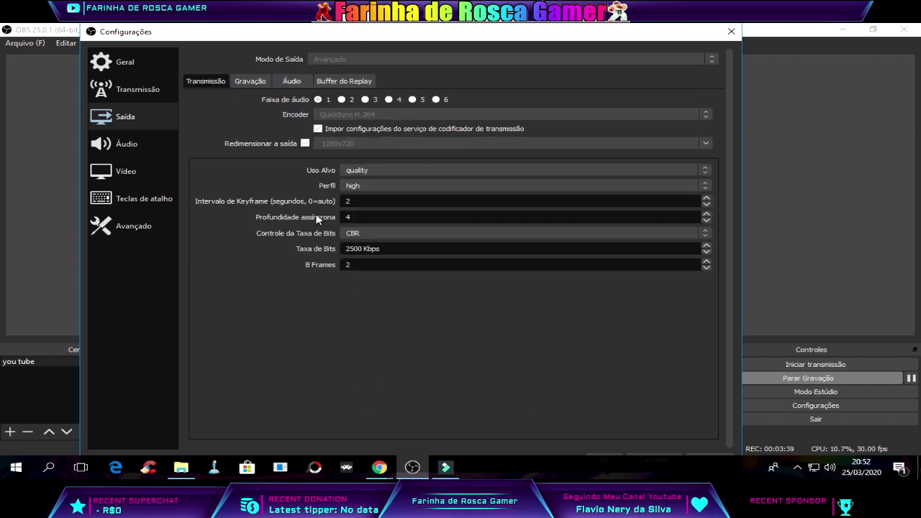
{"action": "left_click", "coordinate": [254, 82]}
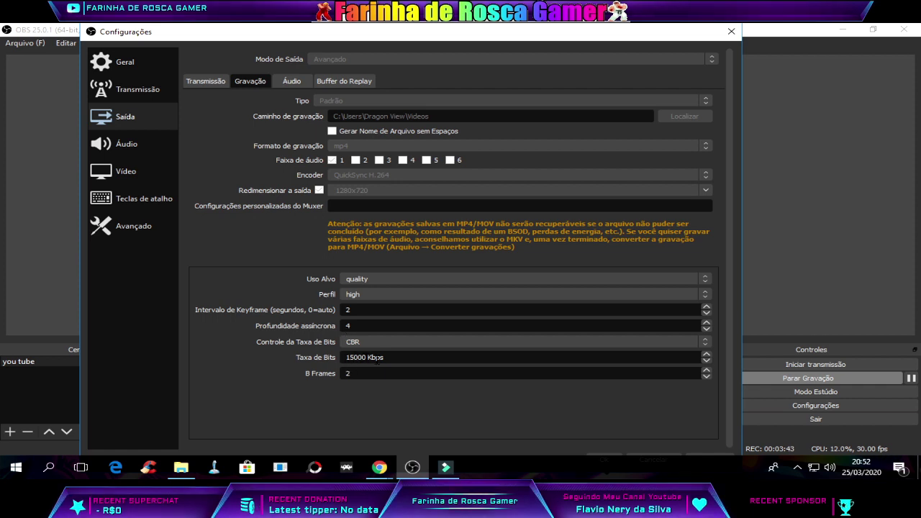
{"action": "left_click", "coordinate": [211, 83]}
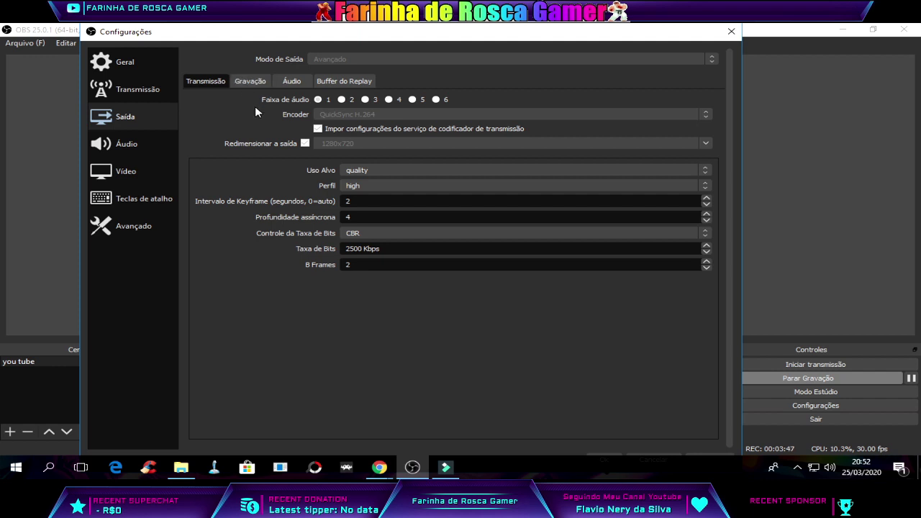
{"action": "left_click", "coordinate": [249, 81]}
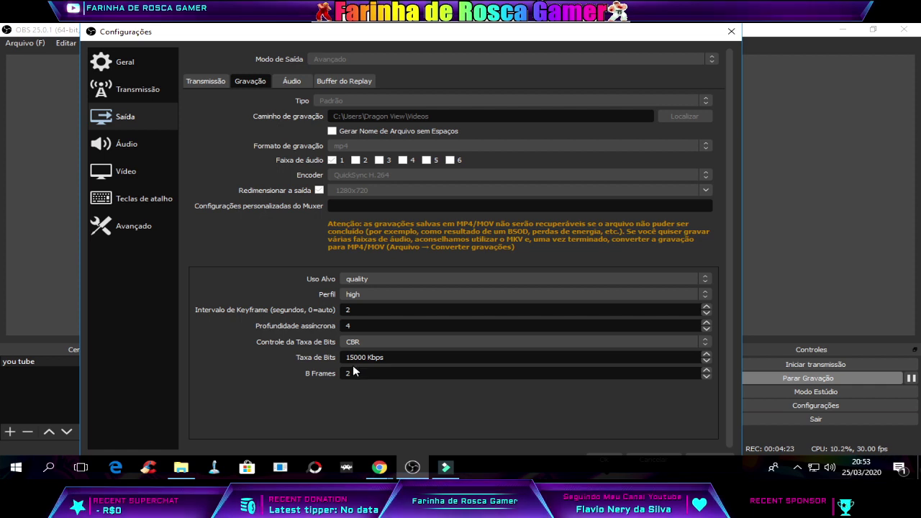
Keep desktop audio on VIA HD speakers, then view the 1920x1080/1280x720, 30 FPS video settings.
{"action": "left_click", "coordinate": [284, 86]}
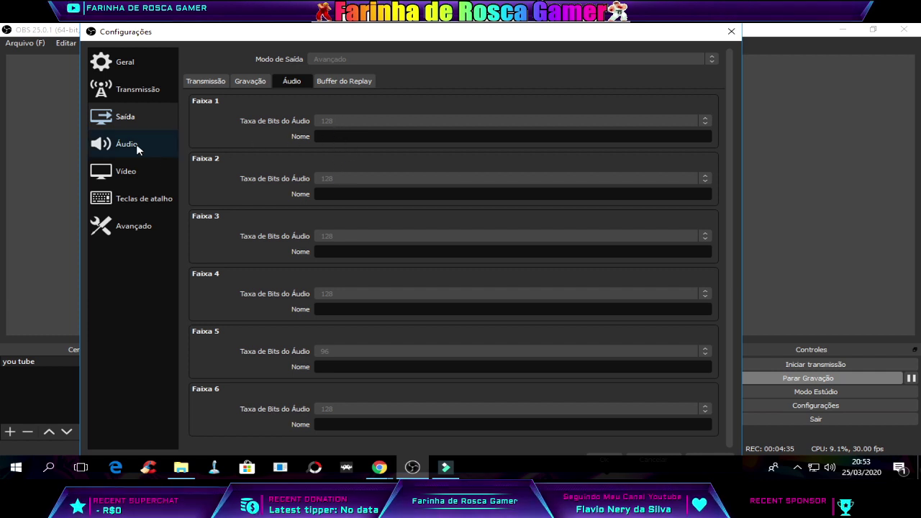
{"action": "left_click", "coordinate": [126, 176]}
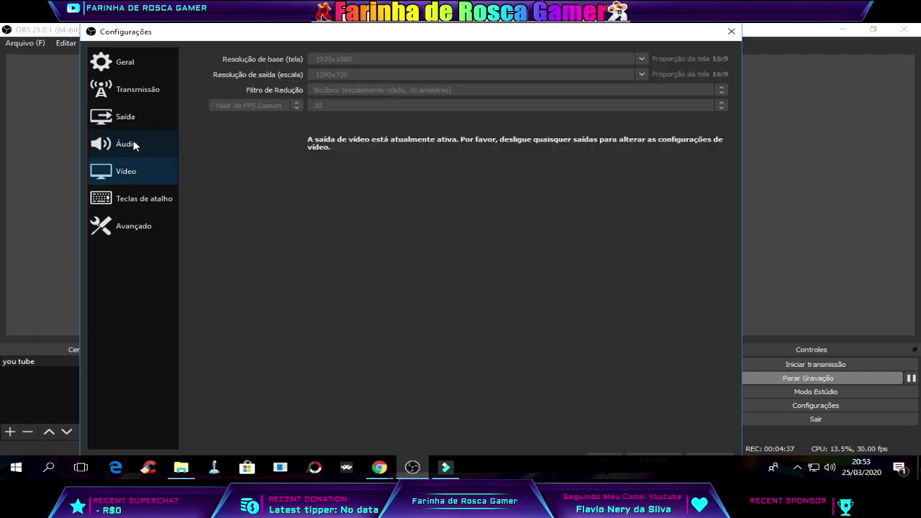
{"action": "left_click", "coordinate": [133, 145]}
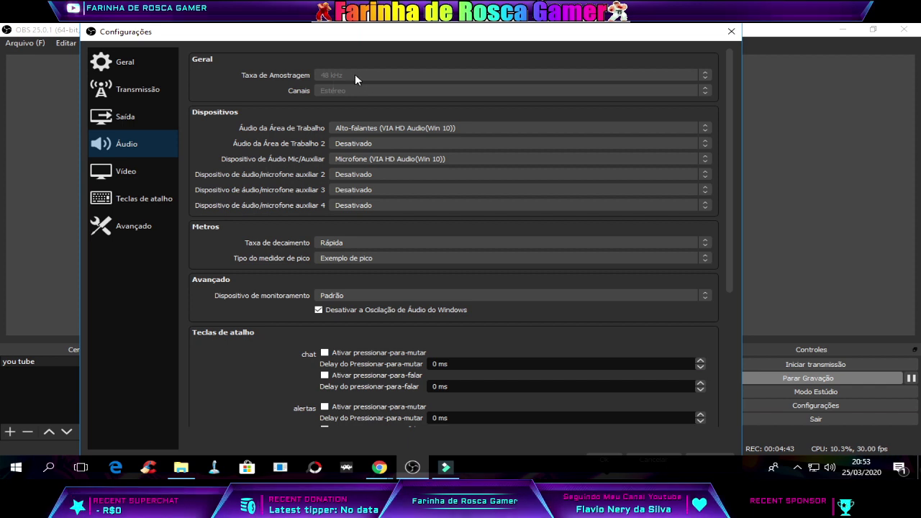
{"action": "left_click", "coordinate": [382, 128]}
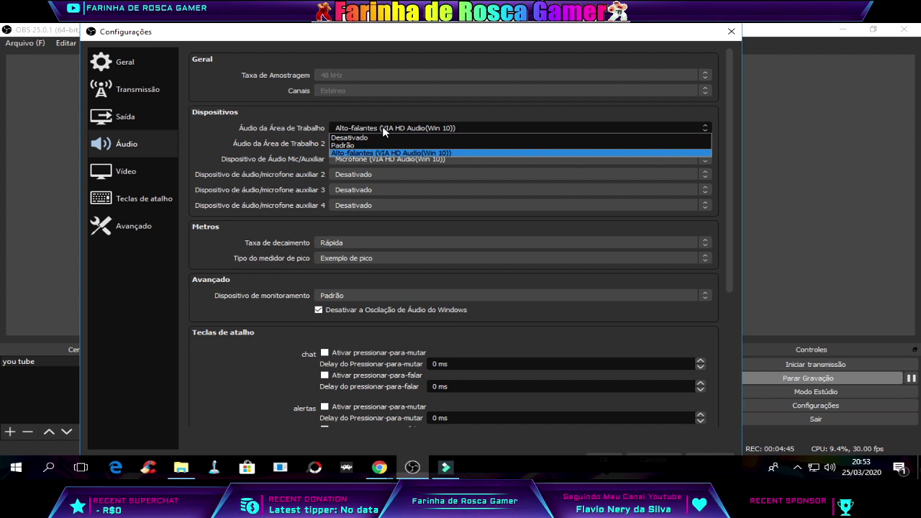
{"action": "left_click", "coordinate": [372, 154]}
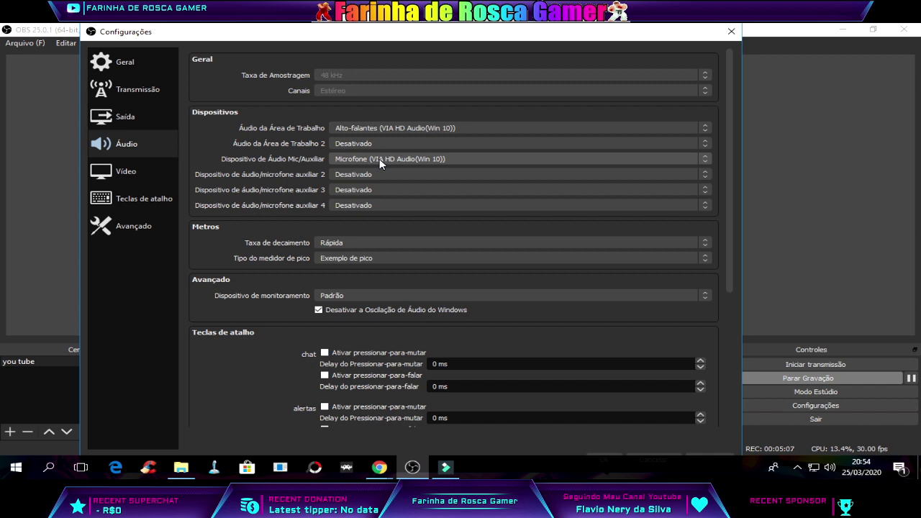
{"action": "left_click", "coordinate": [127, 177]}
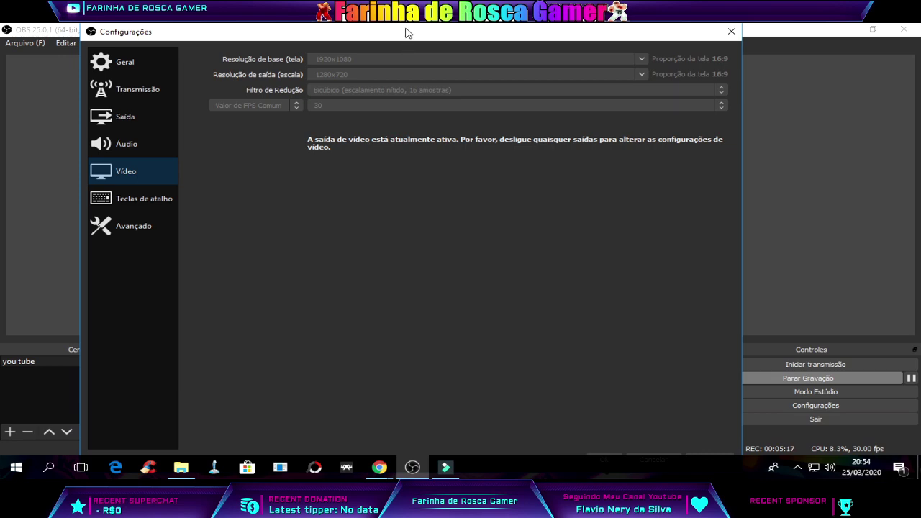
Move the settings window down and right, then back up near the screen top.
{"action": "mouse_move", "coordinate": [408, 31]}
{"action": "left_mouse_down"}
{"action": "mouse_move", "coordinate": [442, 209]}
{"action": "mouse_move", "coordinate": [428, 306]}
{"action": "left_mouse_up"}
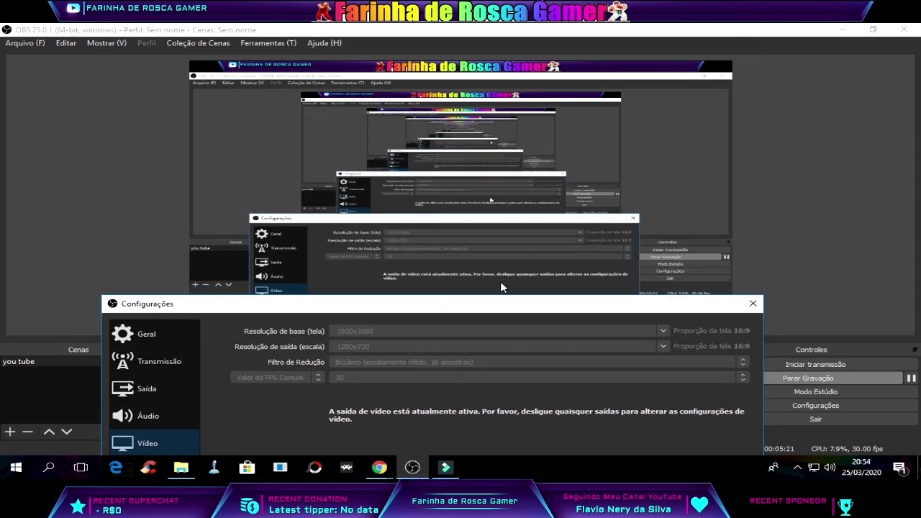
{"action": "mouse_move", "coordinate": [496, 307]}
{"action": "left_mouse_down"}
{"action": "mouse_move", "coordinate": [486, 79]}
{"action": "mouse_move", "coordinate": [497, 59]}
{"action": "left_mouse_up"}
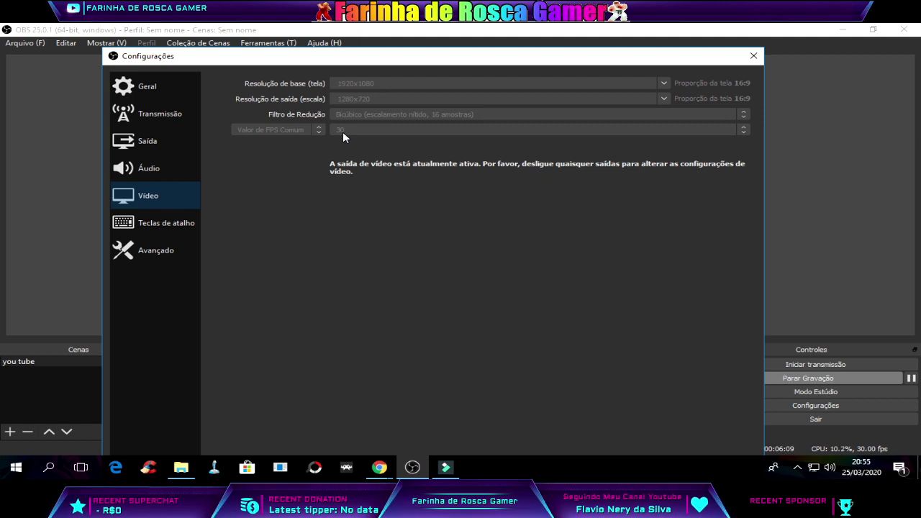
Review the hotkey list for streaming, recording, transitions and the you tube scene.
{"action": "left_click", "coordinate": [141, 226]}
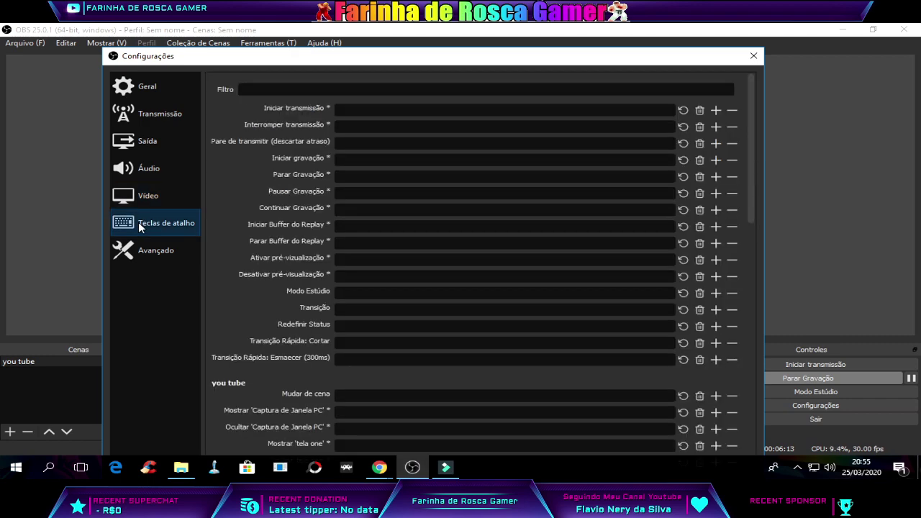
{"action": "scroll", "coordinate": [396, 194], "scroll_direction": "down", "scroll_amount": 1}
{"action": "scroll", "coordinate": [396, 194], "scroll_direction": "down", "scroll_amount": 2}
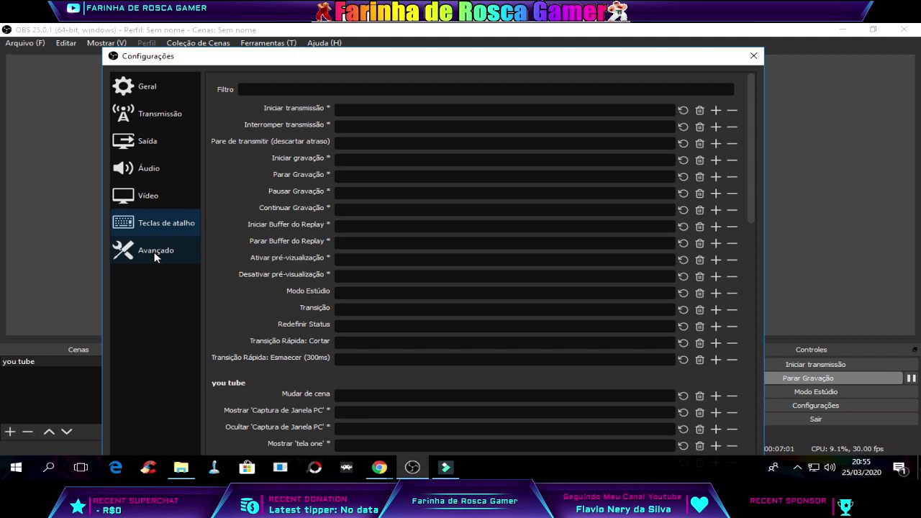
View advanced settings: above-normal priority, Direct3D 11, NV12 and auto-reconnect.
{"action": "left_click", "coordinate": [154, 256]}
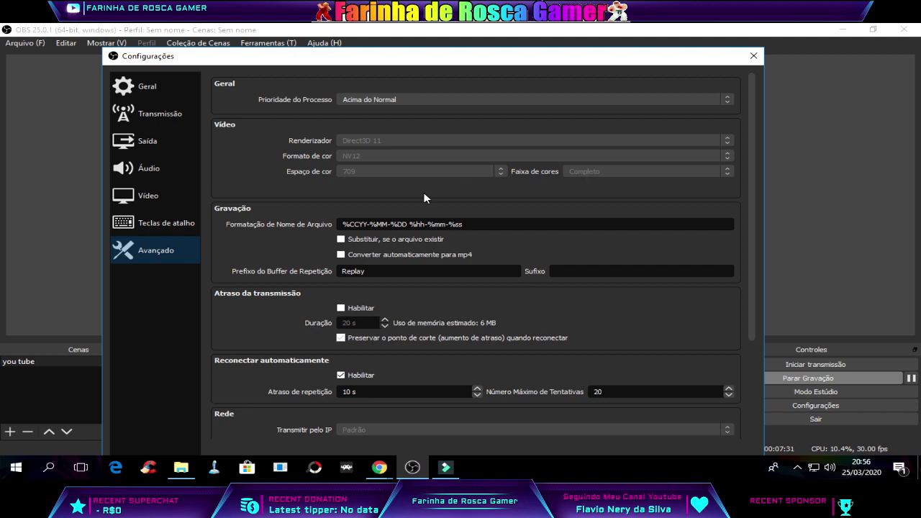
Turn on TCP pacing in the network options and make the settings window taller.
{"action": "scroll", "coordinate": [473, 181], "scroll_direction": "down", "scroll_amount": 2}
{"action": "scroll", "coordinate": [473, 181], "scroll_direction": "down", "scroll_amount": 1}
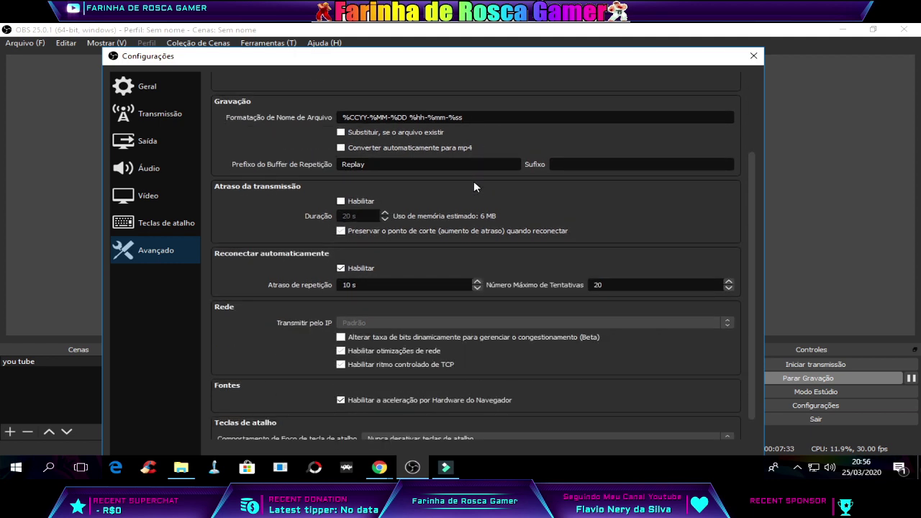
{"action": "scroll", "coordinate": [473, 181], "scroll_direction": "down", "scroll_amount": 1}
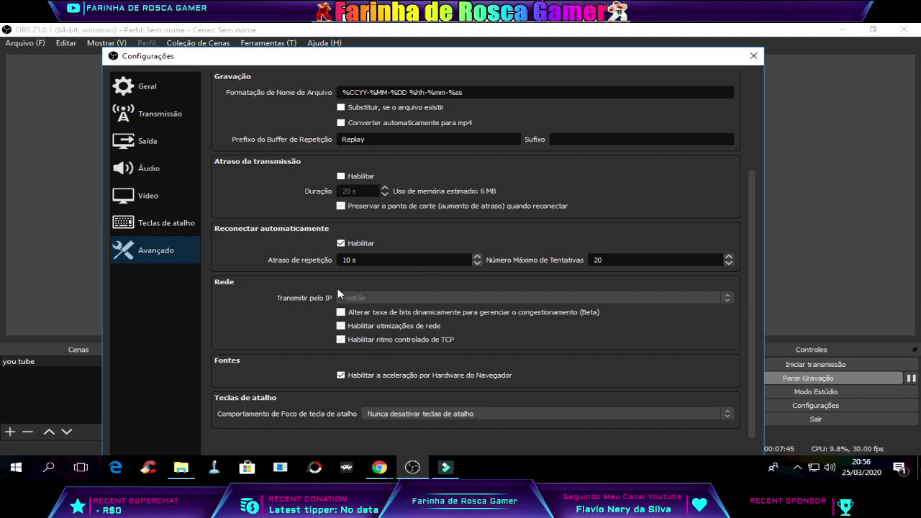
{"action": "left_click", "coordinate": [341, 341]}
{"action": "mouse_move", "coordinate": [500, 48]}
{"action": "left_mouse_down"}
{"action": "mouse_move", "coordinate": [500, 35]}
{"action": "mouse_move", "coordinate": [504, 54]}
{"action": "left_mouse_up"}
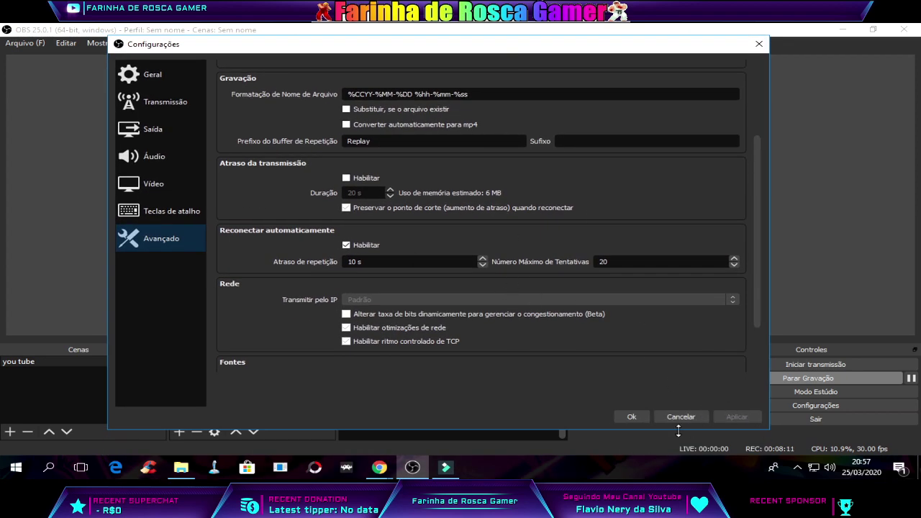
Confirm the settings with OK so the Settings window closes.
{"action": "left_click", "coordinate": [632, 418]}
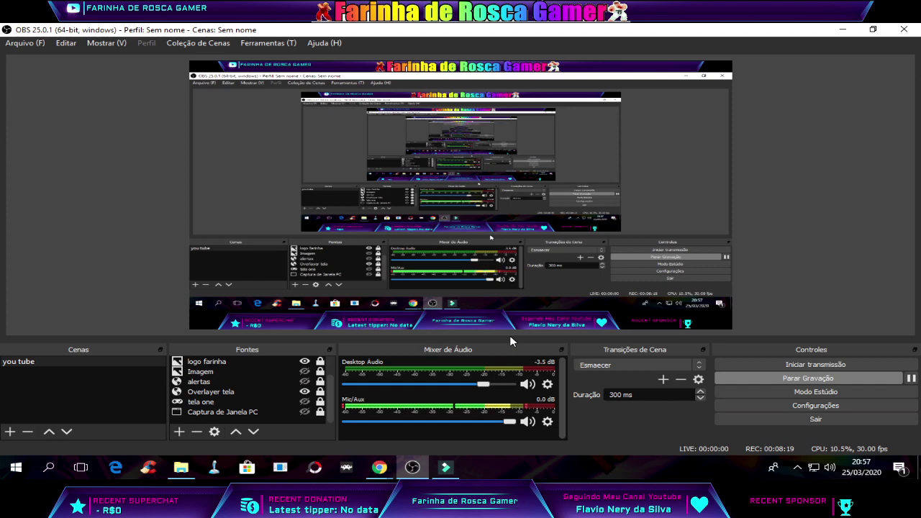
Open Filtros for Desktop Audio to show its Compressor (10:1, -18 dB threshold).
{"action": "left_click", "coordinate": [548, 385]}
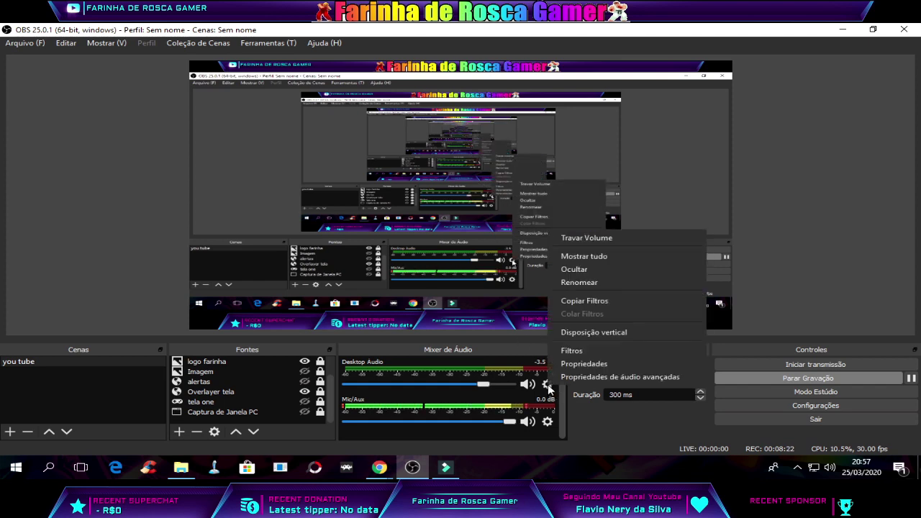
{"action": "left_click", "coordinate": [574, 352]}
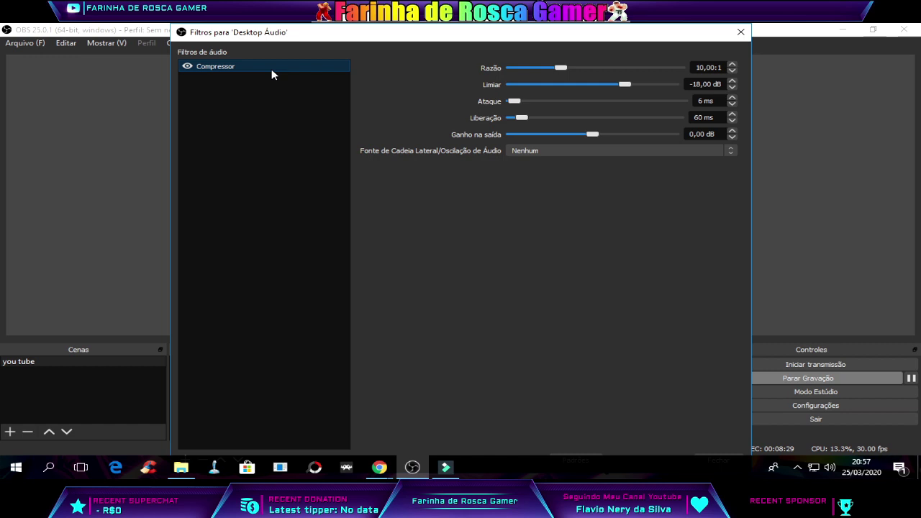
Close the Desktop Audio filters and bring up the taskbar speaker's sound menu.
{"action": "left_click", "coordinate": [740, 32]}
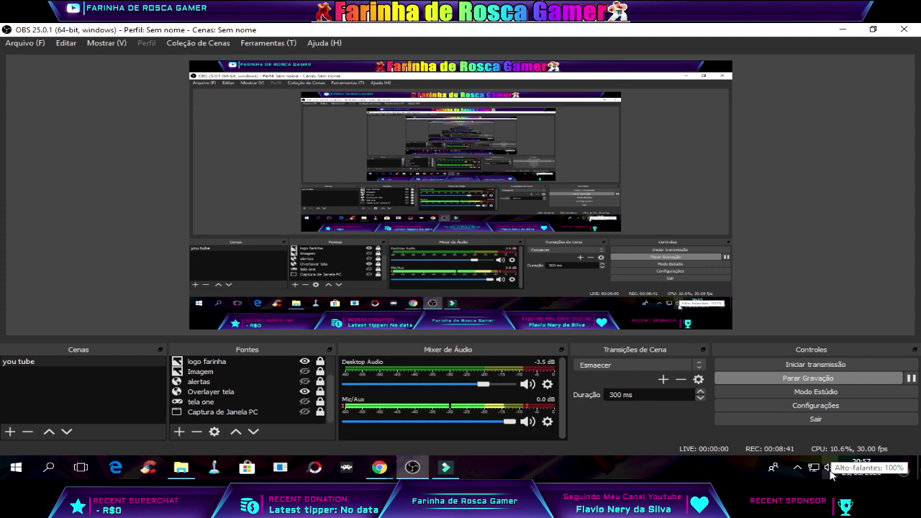
{"action": "right_click", "coordinate": [832, 471]}
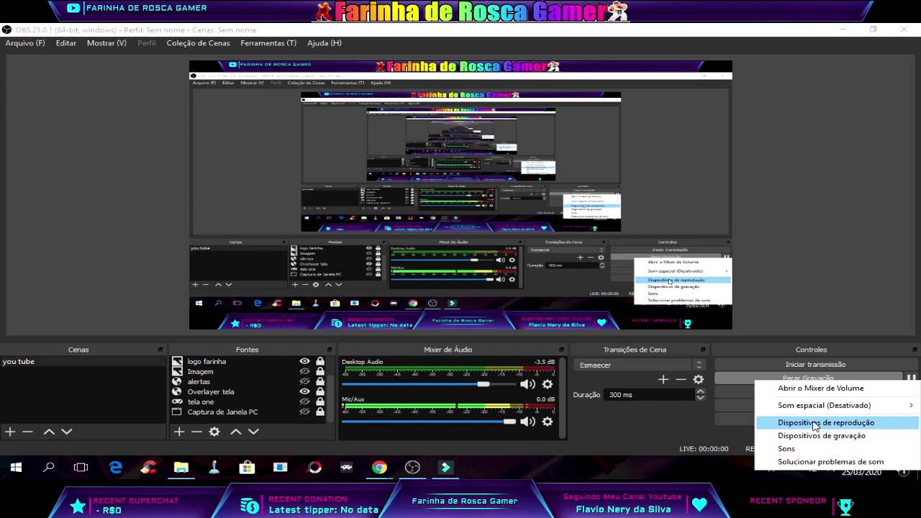
{"action": "left_click", "coordinate": [815, 425]}
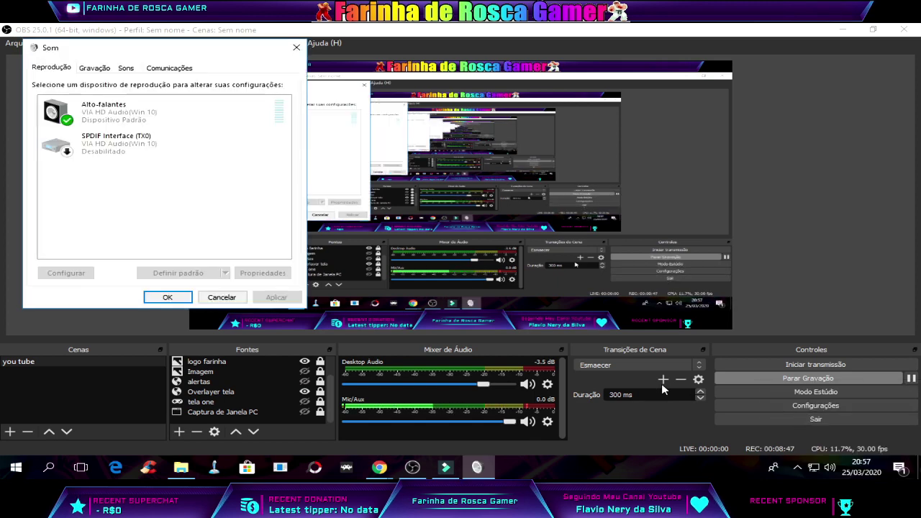
{"action": "double_click", "coordinate": [96, 115]}
{"action": "left_click", "coordinate": [95, 116]}
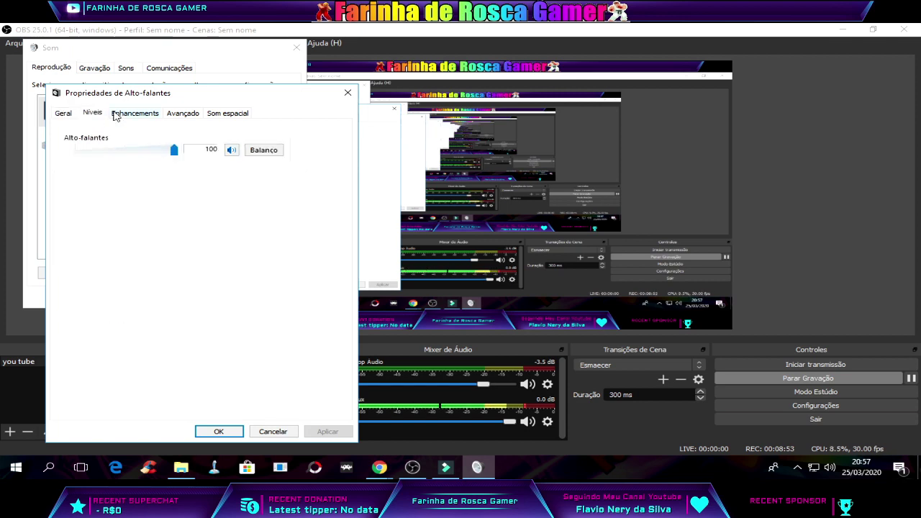
{"action": "left_click", "coordinate": [128, 116]}
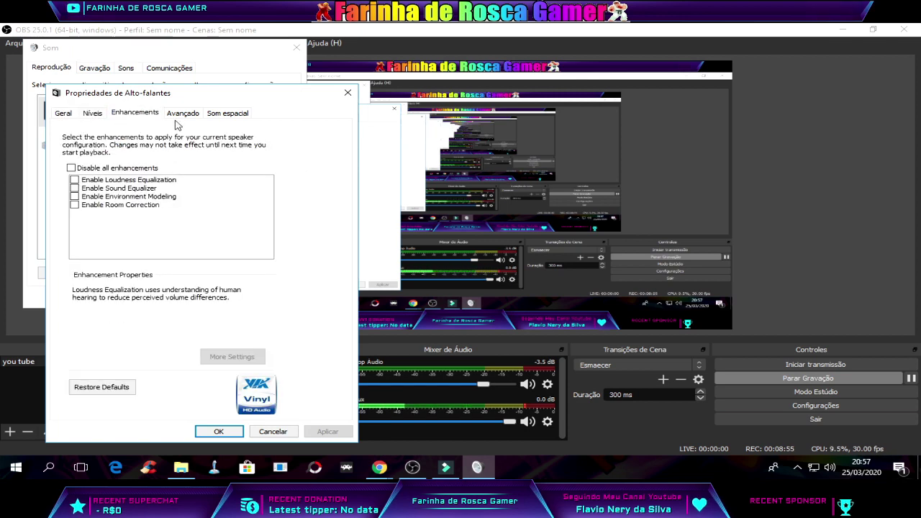
{"action": "left_click", "coordinate": [182, 115]}
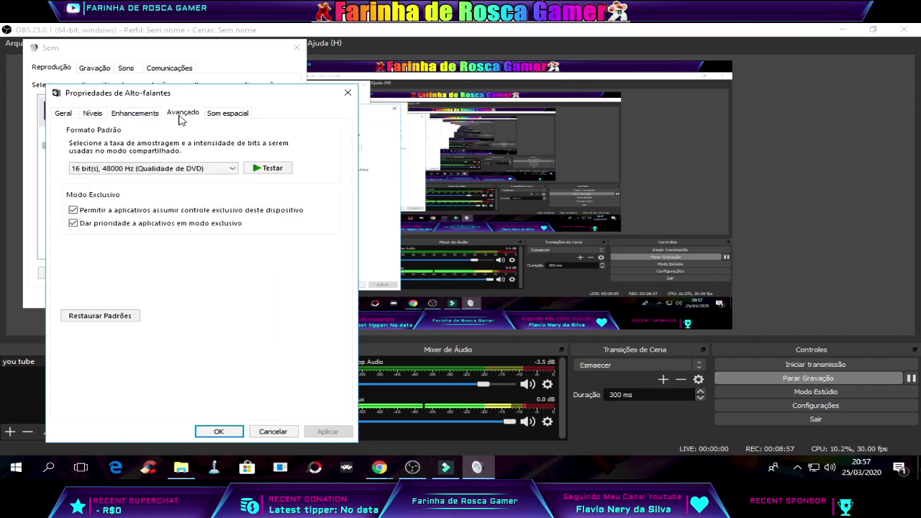
{"action": "left_click", "coordinate": [233, 169]}
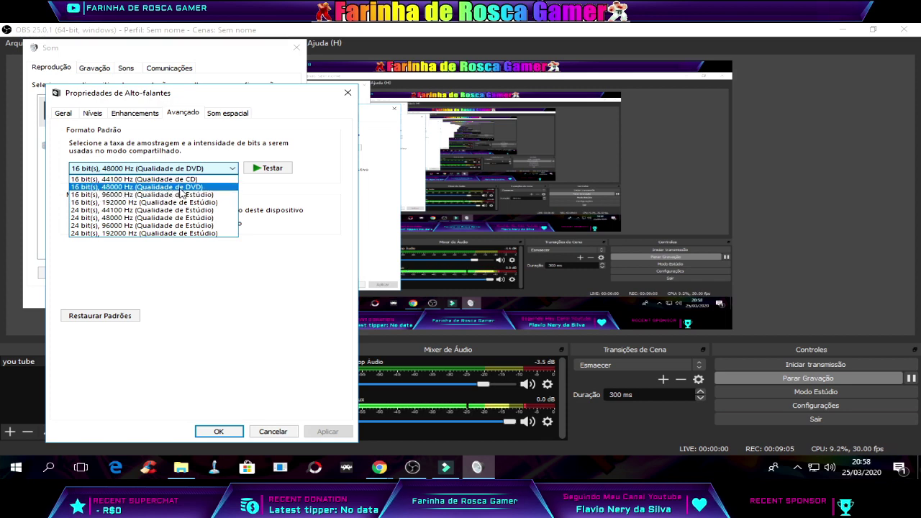
{"action": "left_click", "coordinate": [299, 296]}
{"action": "left_click", "coordinate": [274, 432]}
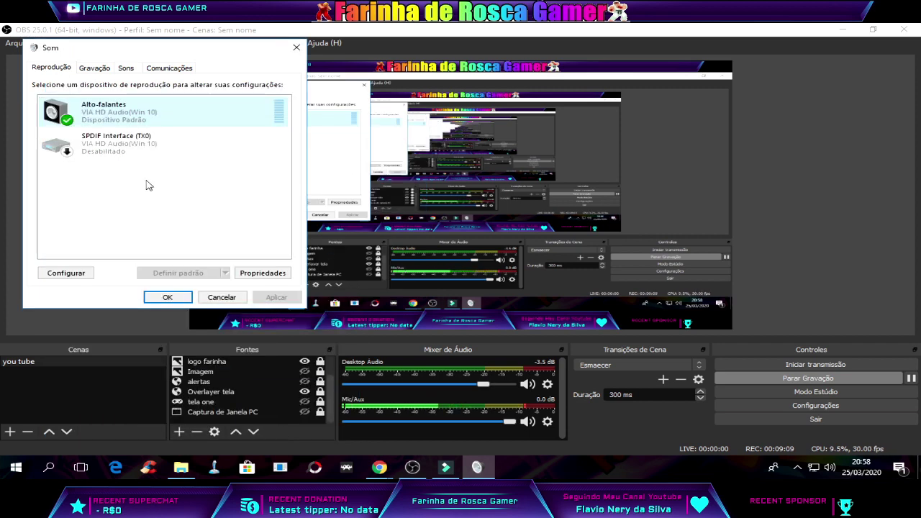
In Microfone's Níveis, try 0, +10 and +20 dB boost, settling on +10.0 dB.
{"action": "left_click", "coordinate": [93, 69]}
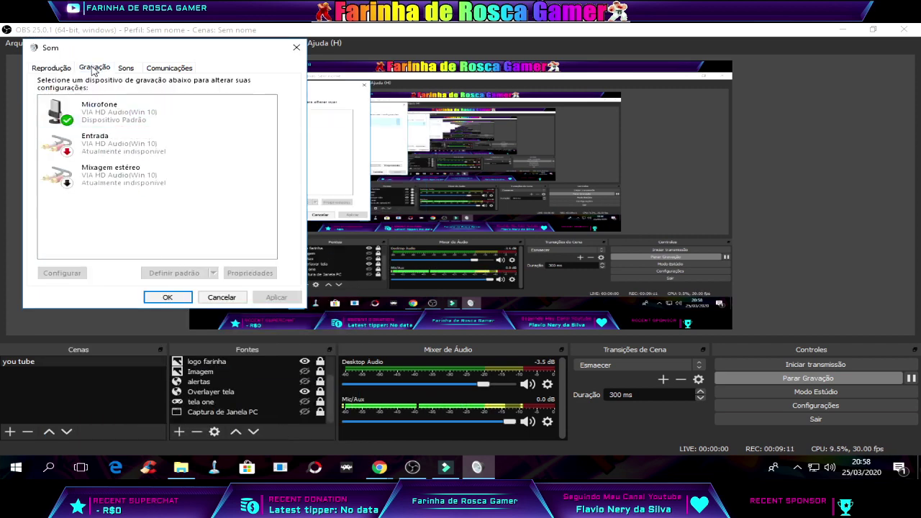
{"action": "double_click", "coordinate": [114, 117]}
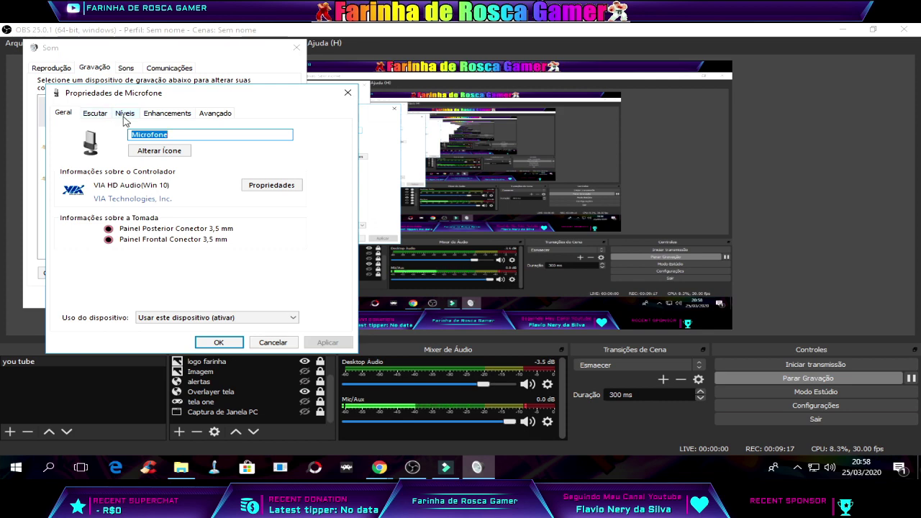
{"action": "left_click", "coordinate": [124, 113]}
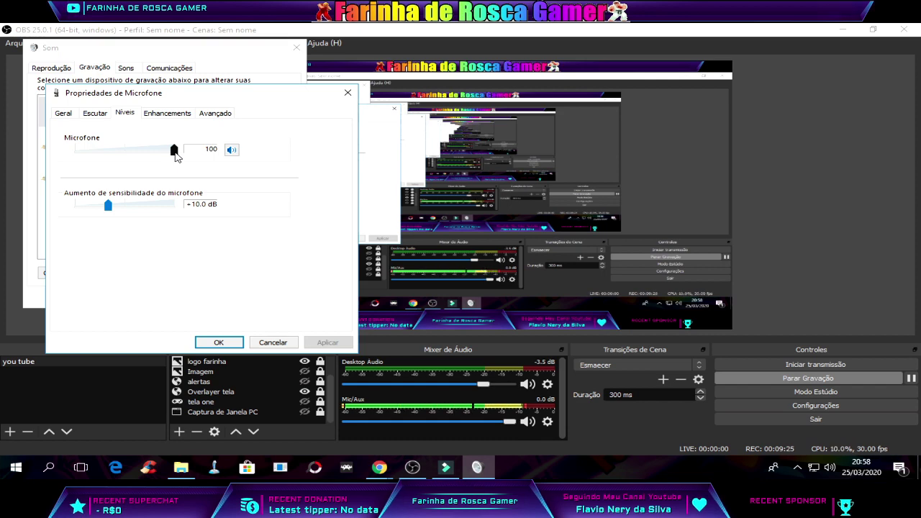
{"action": "left_click", "coordinate": [81, 207]}
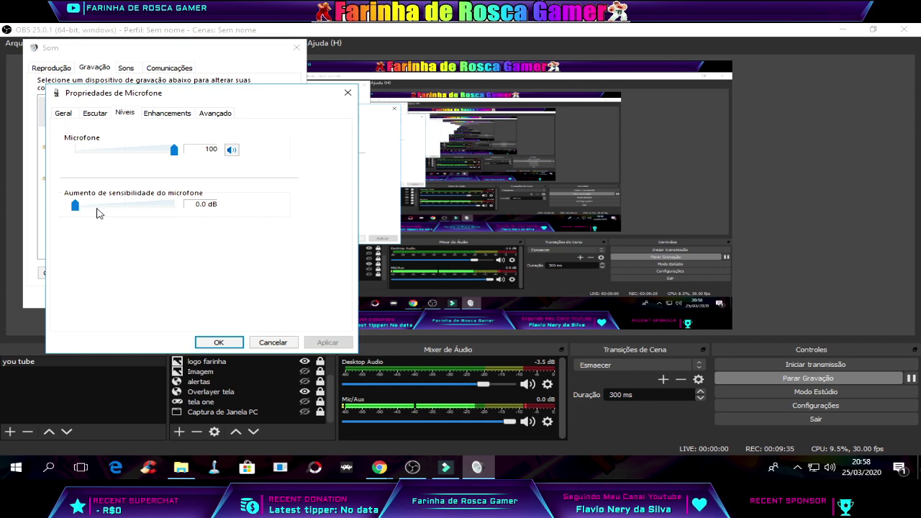
{"action": "left_click", "coordinate": [97, 208]}
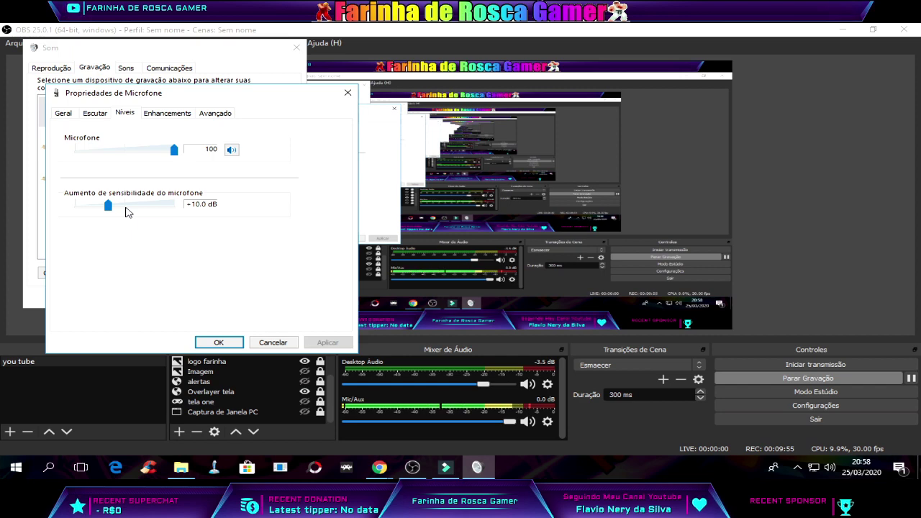
{"action": "left_click", "coordinate": [126, 207]}
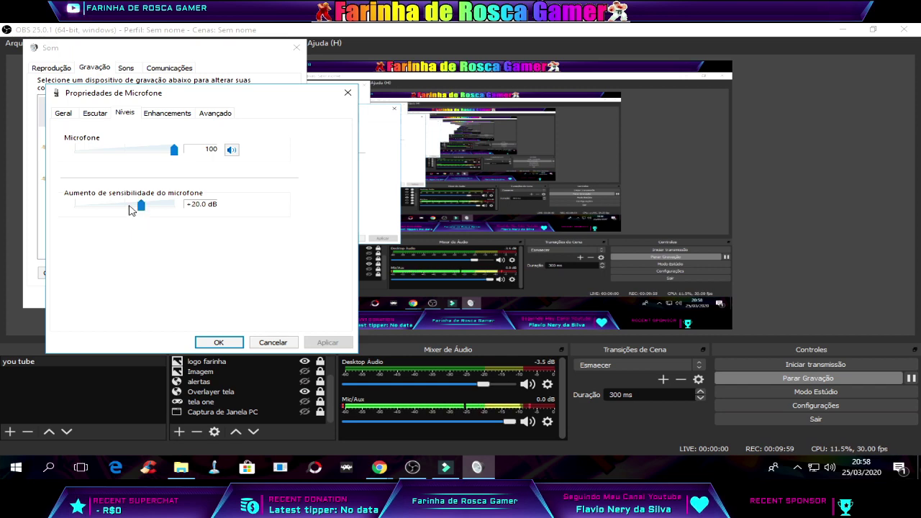
{"action": "left_click", "coordinate": [121, 210]}
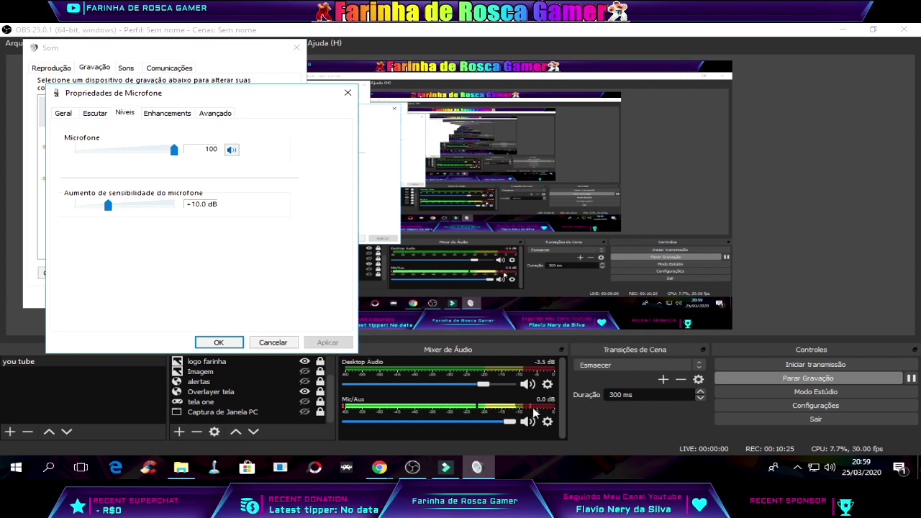
Review the microphone's Enhancements and Avançado format, then cancel both sound dialogs.
{"action": "left_click", "coordinate": [180, 120]}
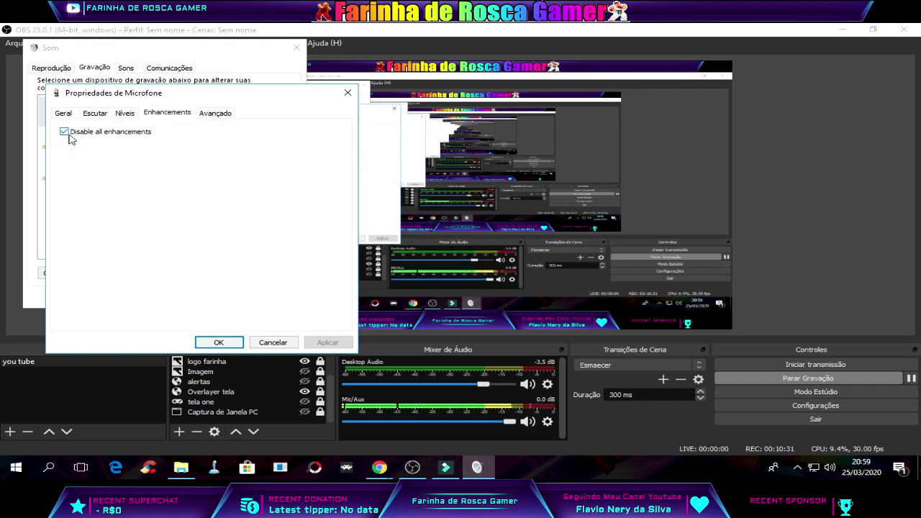
{"action": "left_click", "coordinate": [214, 116]}
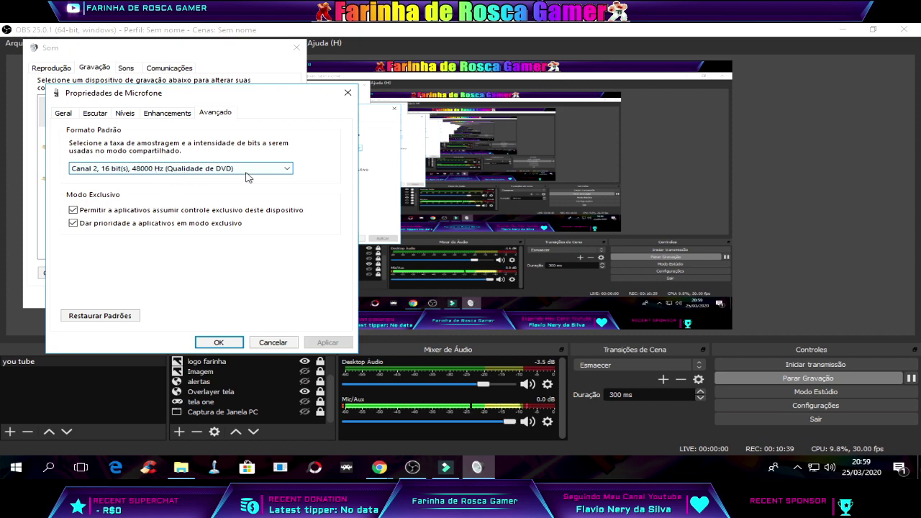
{"action": "left_click", "coordinate": [273, 343]}
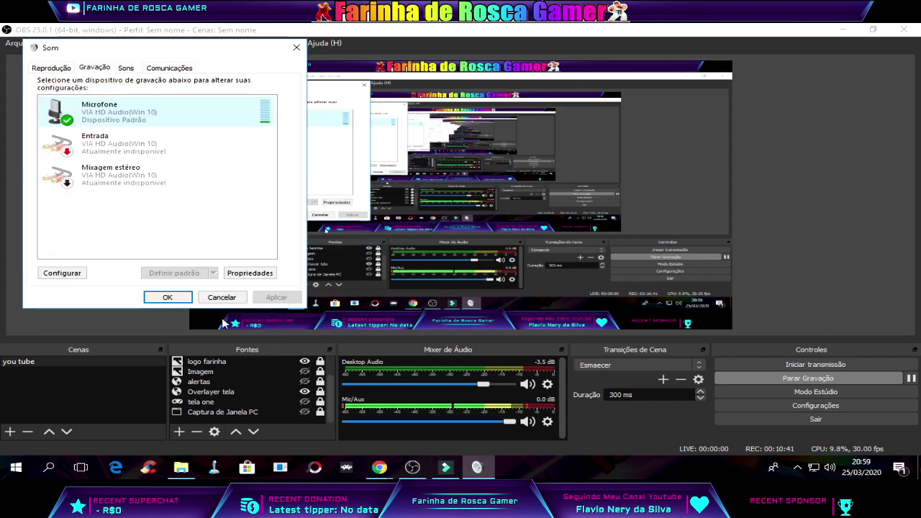
{"action": "left_click", "coordinate": [220, 297]}
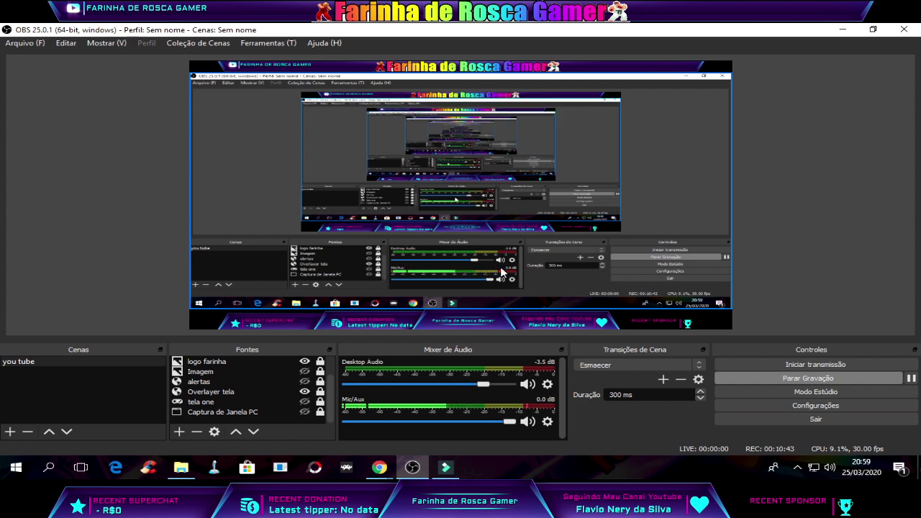
Open the Mic/Aux filters, check the -30 dB Redução de ruídos, then close them.
{"action": "left_click", "coordinate": [548, 422]}
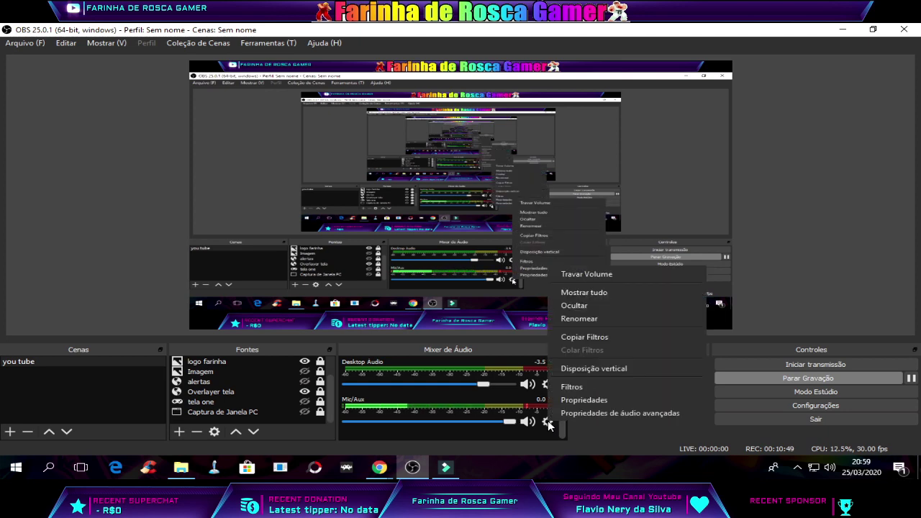
{"action": "left_click", "coordinate": [573, 388]}
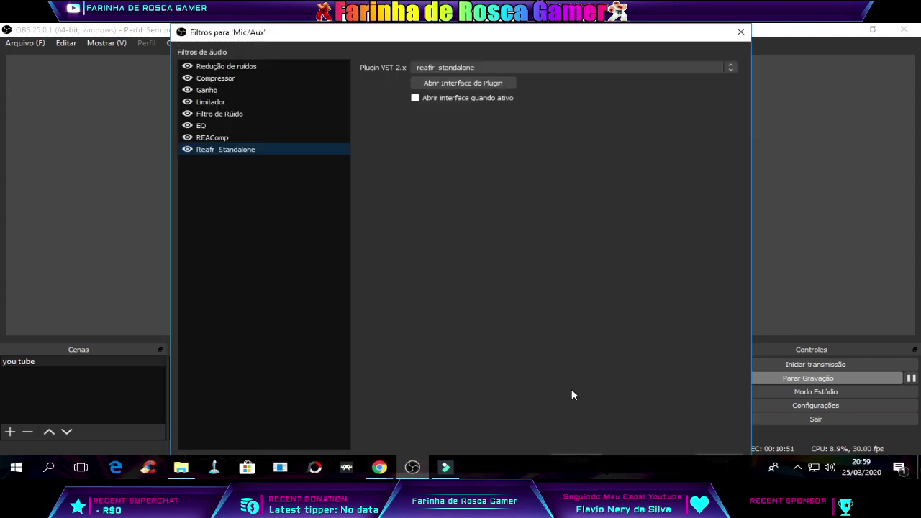
{"action": "left_click", "coordinate": [224, 67]}
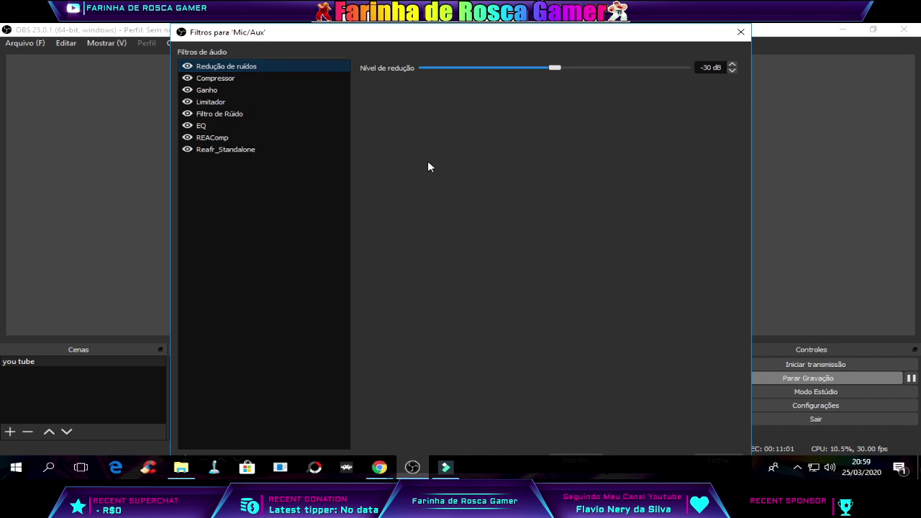
{"action": "left_click", "coordinate": [739, 33]}
{"action": "mouse_move", "coordinate": [379, 468]}
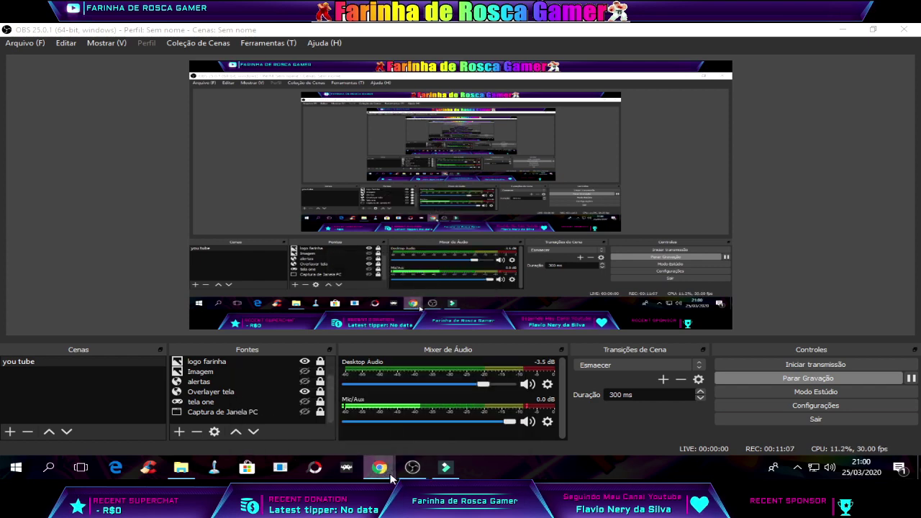
In Chrome, glance at the rjnet Google results and return to the ReaPlugs page.
{"action": "left_click", "coordinate": [332, 432]}
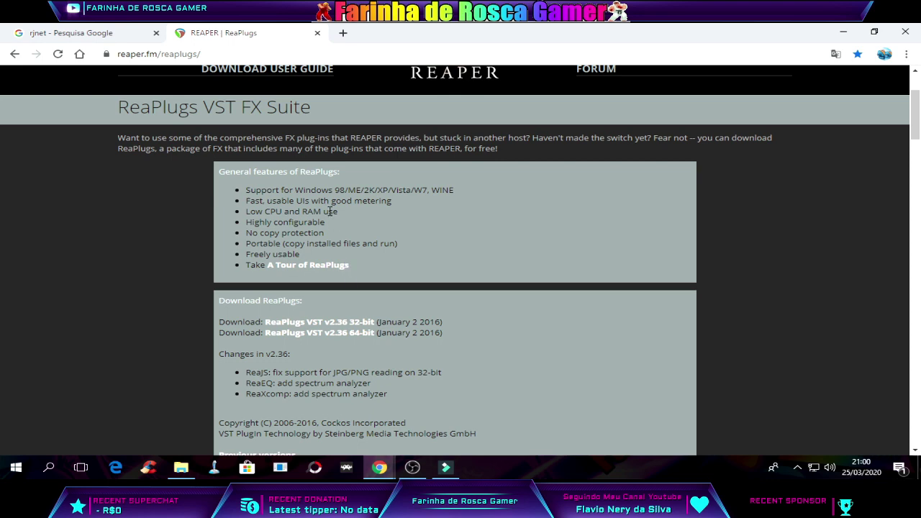
{"action": "left_click", "coordinate": [117, 39]}
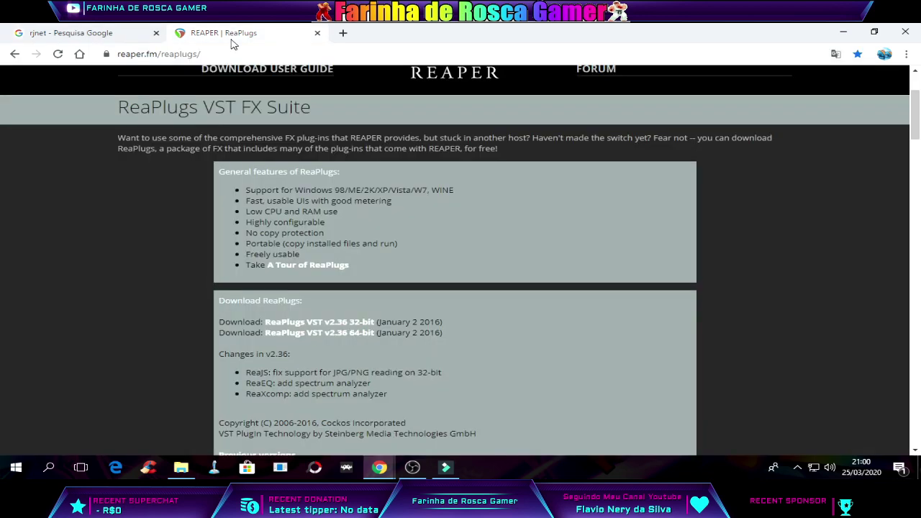
{"action": "left_click", "coordinate": [229, 37]}
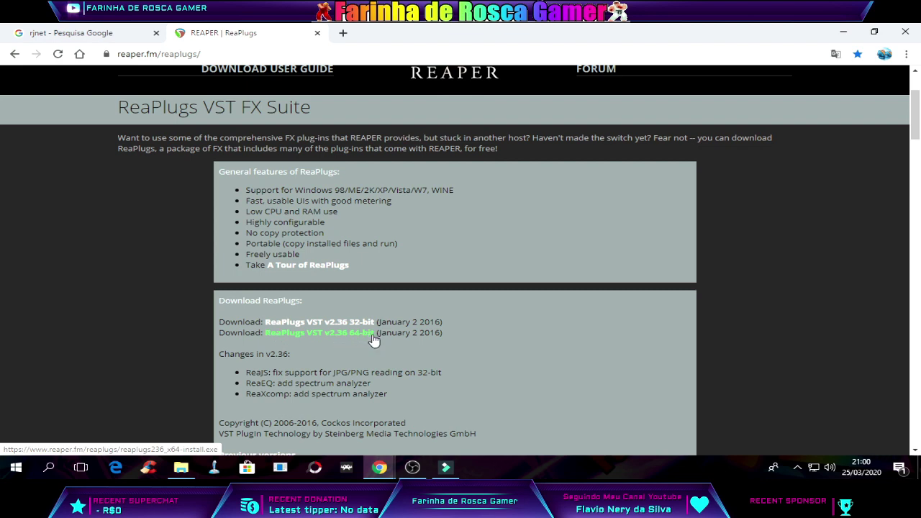
Scroll through the ReaPlugs plugin tour, then bring OBS Studio back to the front.
{"action": "scroll", "coordinate": [500, 312], "scroll_direction": "down", "scroll_amount": 3}
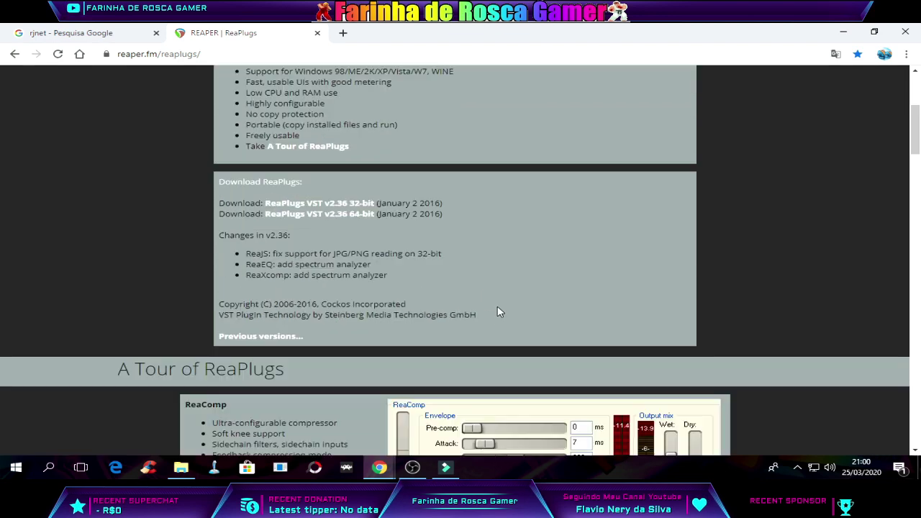
{"action": "scroll", "coordinate": [500, 312], "scroll_direction": "down", "scroll_amount": 4}
{"action": "scroll", "coordinate": [499, 311], "scroll_direction": "down", "scroll_amount": 1}
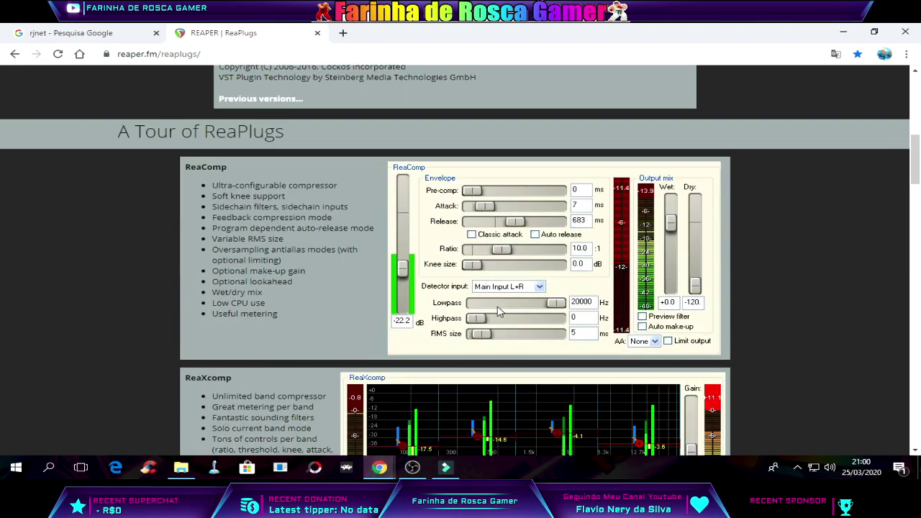
{"action": "scroll", "coordinate": [499, 311], "scroll_direction": "down", "scroll_amount": 3}
{"action": "scroll", "coordinate": [499, 311], "scroll_direction": "down", "scroll_amount": 4}
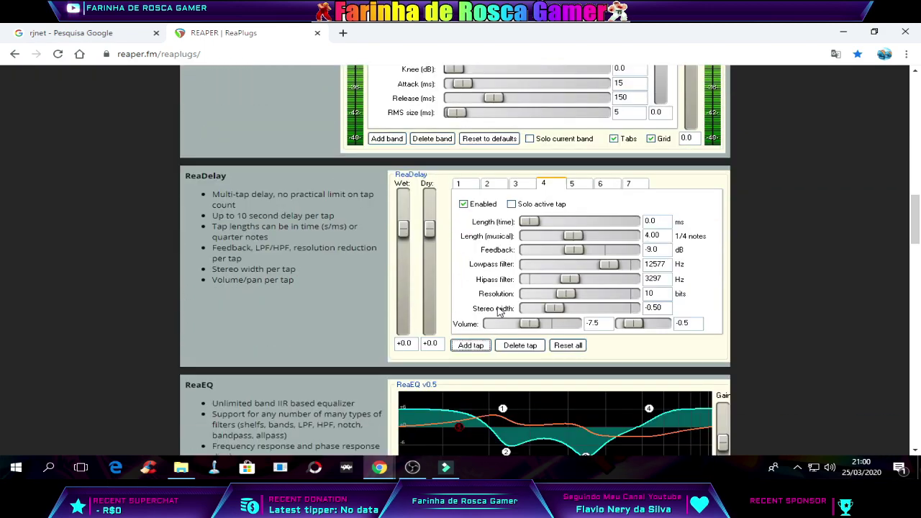
{"action": "scroll", "coordinate": [499, 311], "scroll_direction": "down", "scroll_amount": 3}
{"action": "scroll", "coordinate": [497, 311], "scroll_direction": "down", "scroll_amount": 2}
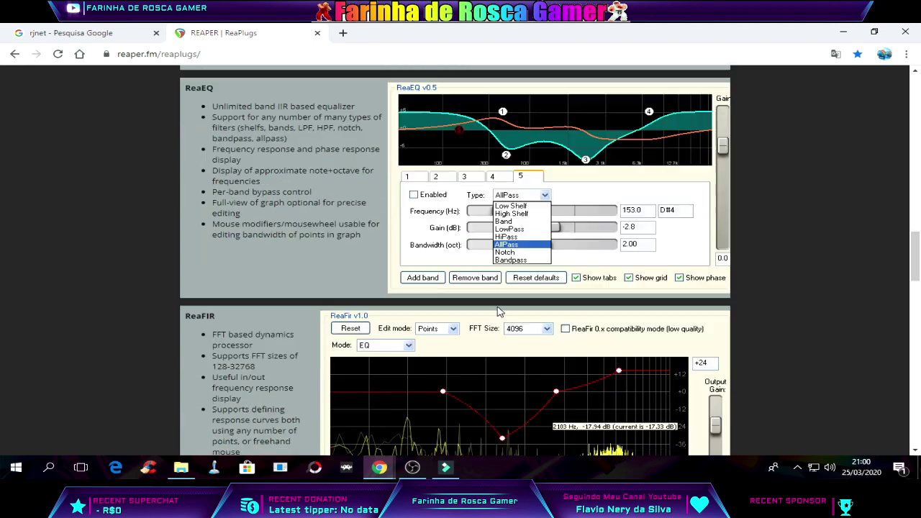
{"action": "scroll", "coordinate": [497, 311], "scroll_direction": "down", "scroll_amount": 3}
{"action": "scroll", "coordinate": [496, 311], "scroll_direction": "down", "scroll_amount": 3}
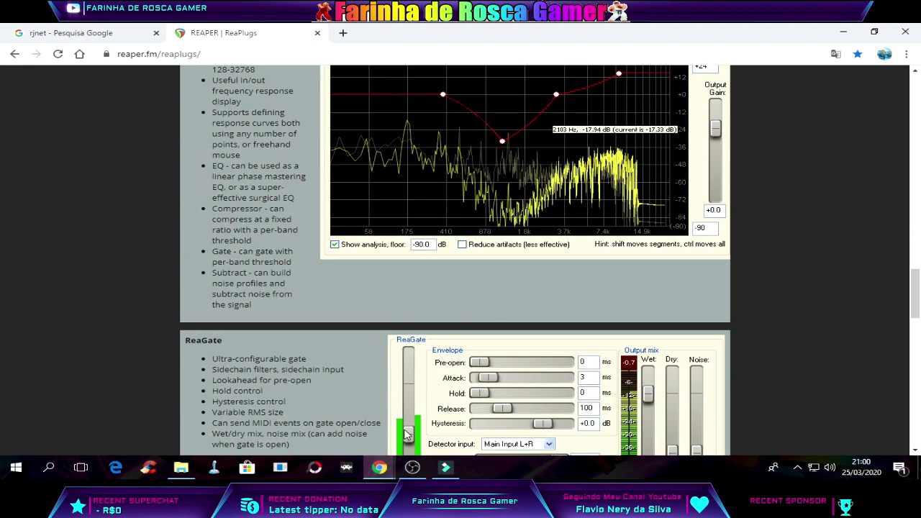
{"action": "scroll", "coordinate": [457, 372], "scroll_direction": "up", "scroll_amount": 5}
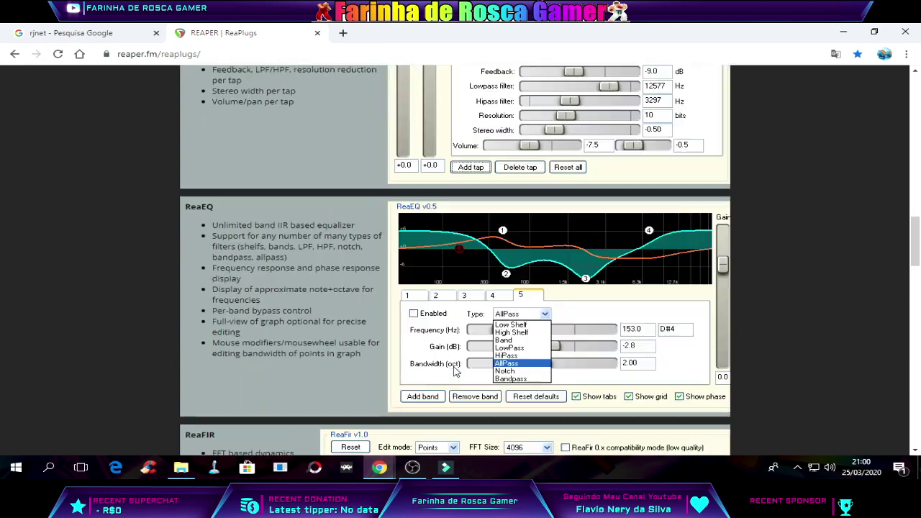
{"action": "left_click", "coordinate": [412, 467]}
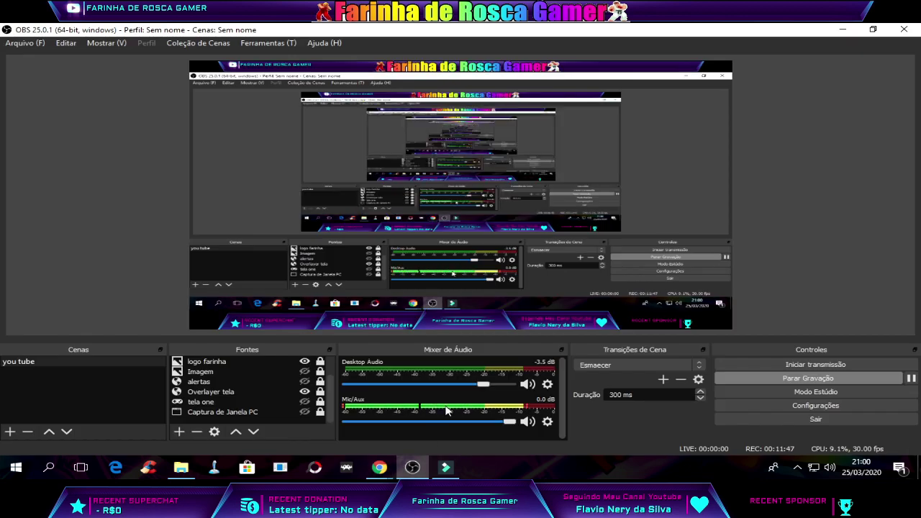
Reopen Mic/Aux filters on the -30 dB Redução de ruídos filter and move the window lower.
{"action": "left_click", "coordinate": [547, 423]}
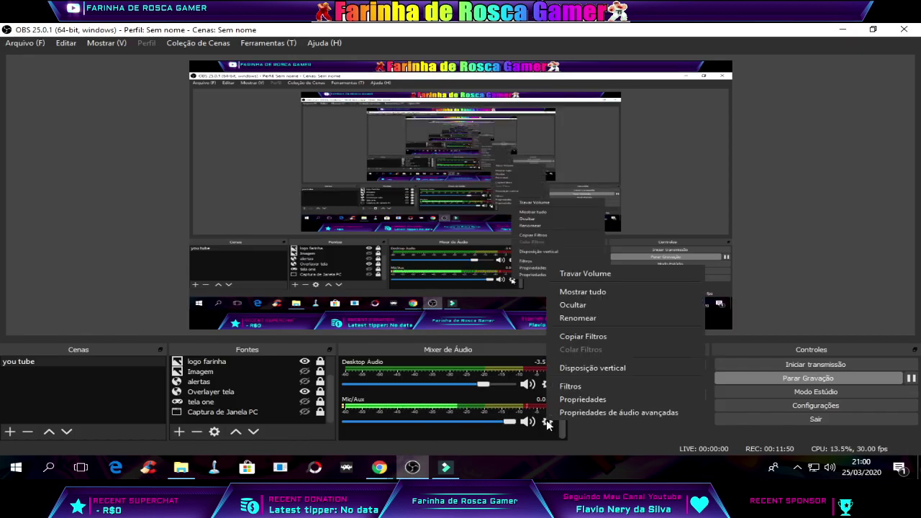
{"action": "left_click", "coordinate": [572, 387]}
{"action": "left_click", "coordinate": [219, 65]}
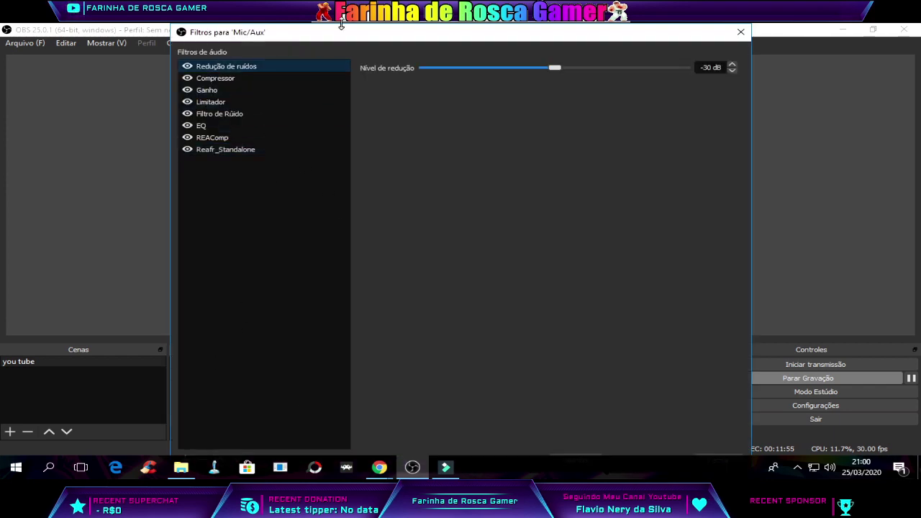
{"action": "mouse_move", "coordinate": [362, 36]}
{"action": "left_mouse_down"}
{"action": "mouse_move", "coordinate": [362, 84]}
{"action": "mouse_move", "coordinate": [376, 33]}
{"action": "left_mouse_up"}
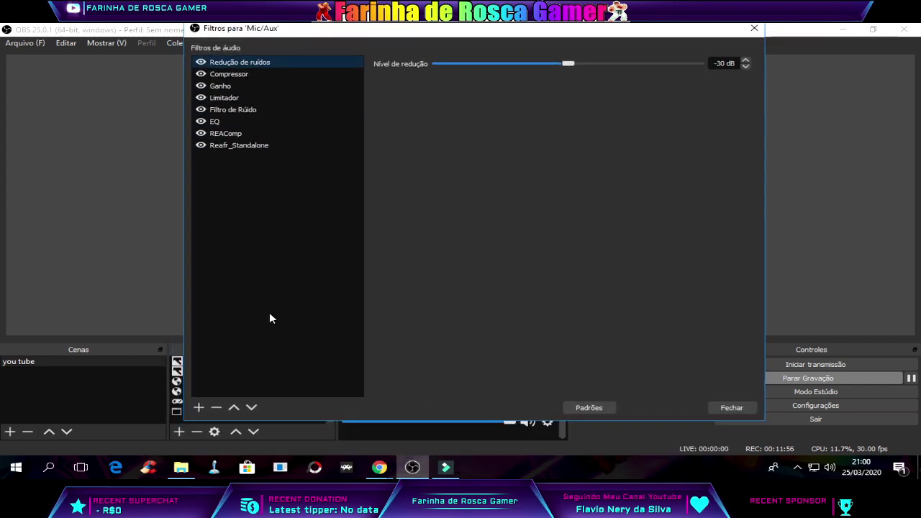
{"action": "left_click", "coordinate": [200, 407]}
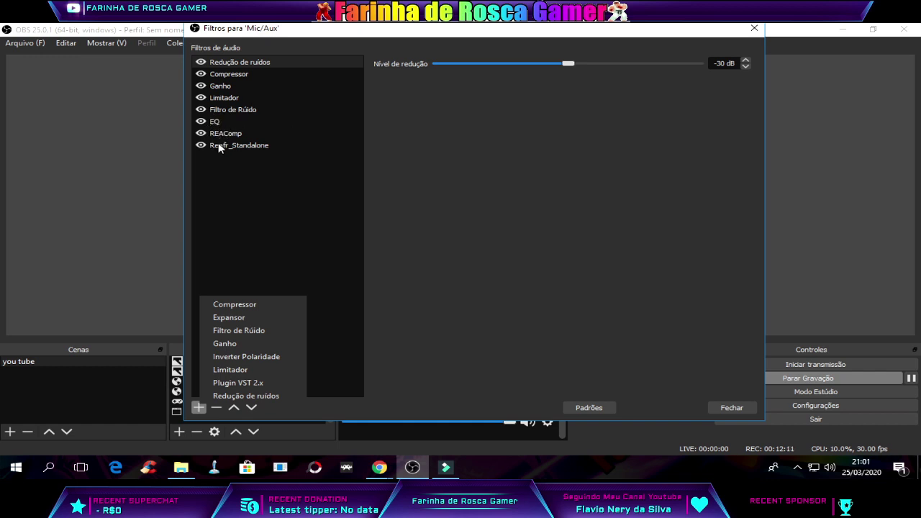
{"action": "left_click", "coordinate": [404, 227]}
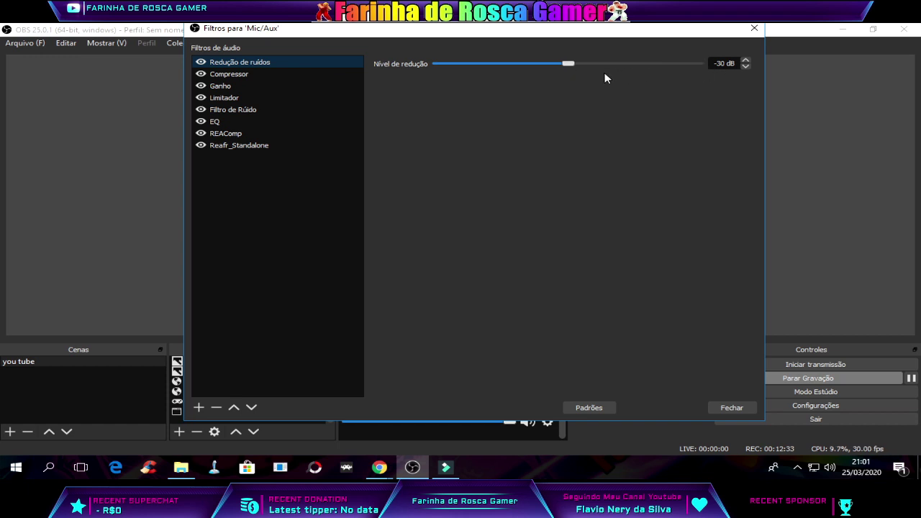
Move the Mic/Aux filters window up and to the left.
{"action": "left_click_drag", "start_coordinate": [545, 29], "coordinate": [524, 23]}
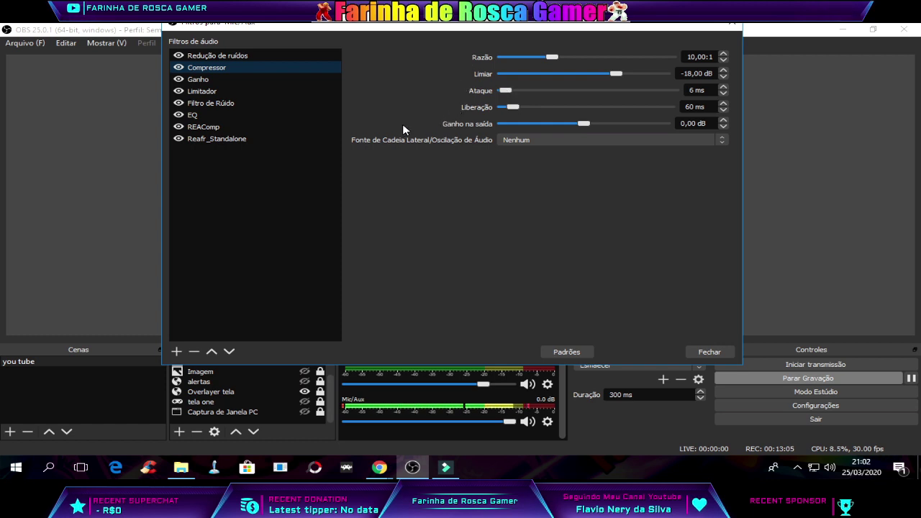
Show the 10 dB Ganho filter, then lower the Mic/Aux fader and restore it to 0.0 dB.
{"action": "left_click", "coordinate": [201, 80]}
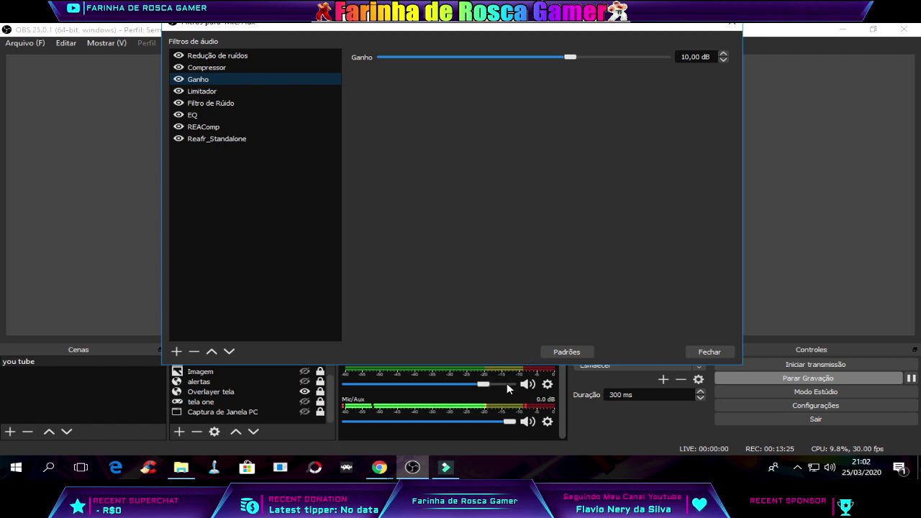
{"action": "left_click_drag", "start_coordinate": [509, 422], "coordinate": [450, 426]}
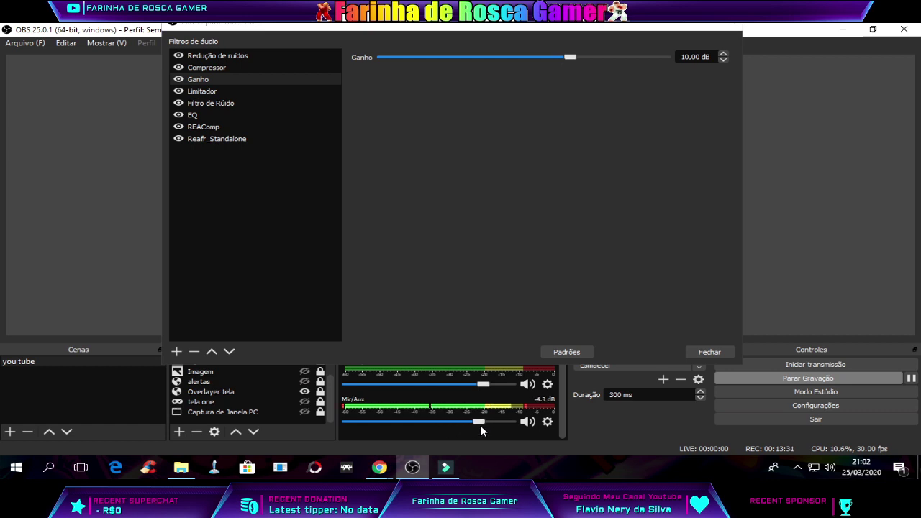
{"action": "mouse_move", "coordinate": [481, 430]}
{"action": "left_mouse_down"}
{"action": "mouse_move", "coordinate": [531, 426]}
{"action": "mouse_move", "coordinate": [494, 430]}
{"action": "mouse_move", "coordinate": [520, 424]}
{"action": "left_mouse_up"}
{"action": "left_click", "coordinate": [207, 94]}
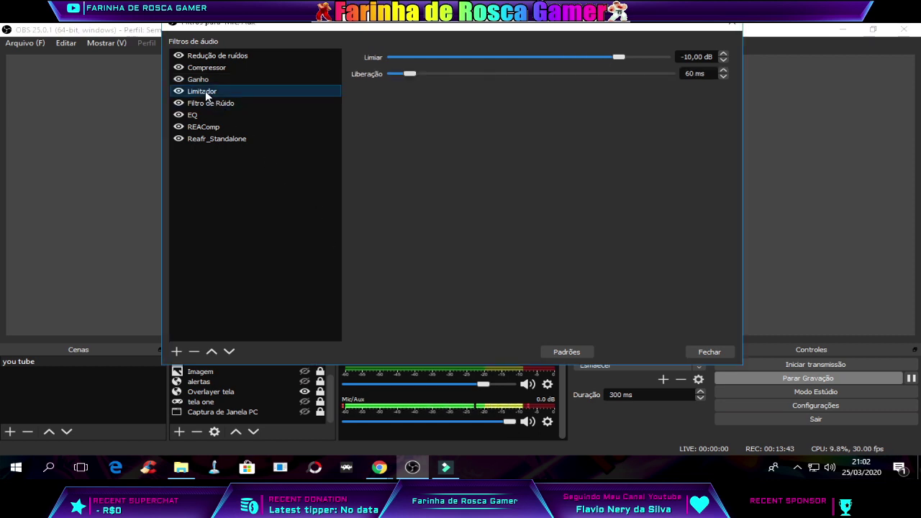
{"action": "left_click", "coordinate": [205, 78]}
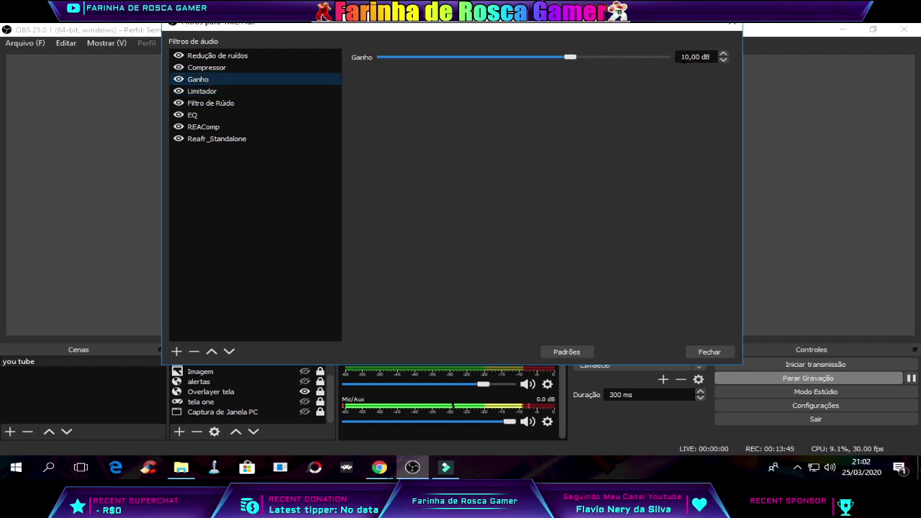
{"action": "scroll", "coordinate": [684, 60], "scroll_direction": "up", "scroll_amount": 3}
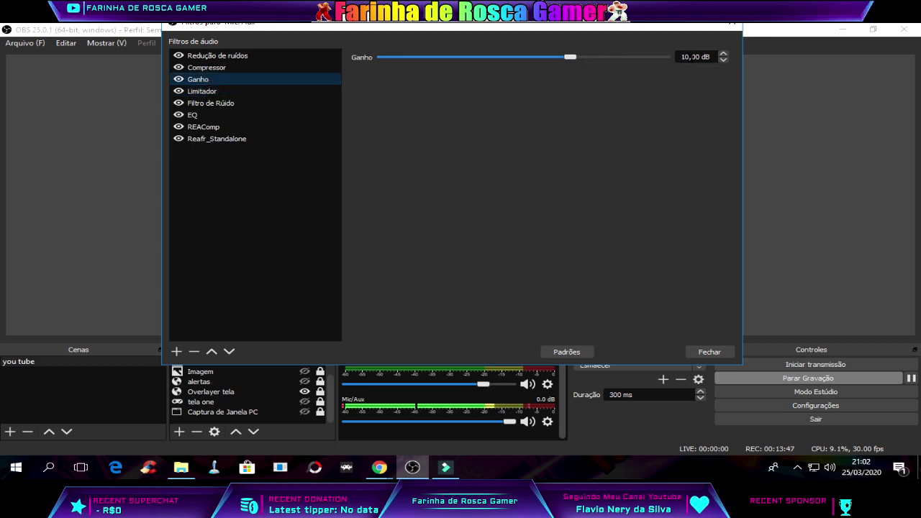
{"action": "scroll", "coordinate": [685, 58], "scroll_direction": "down", "scroll_amount": 3}
{"action": "left_click", "coordinate": [206, 92]}
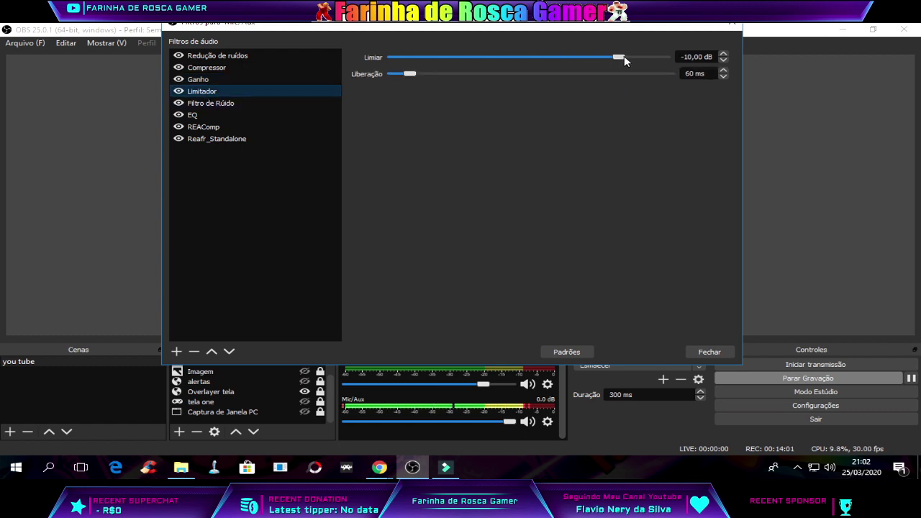
{"action": "left_click", "coordinate": [216, 79]}
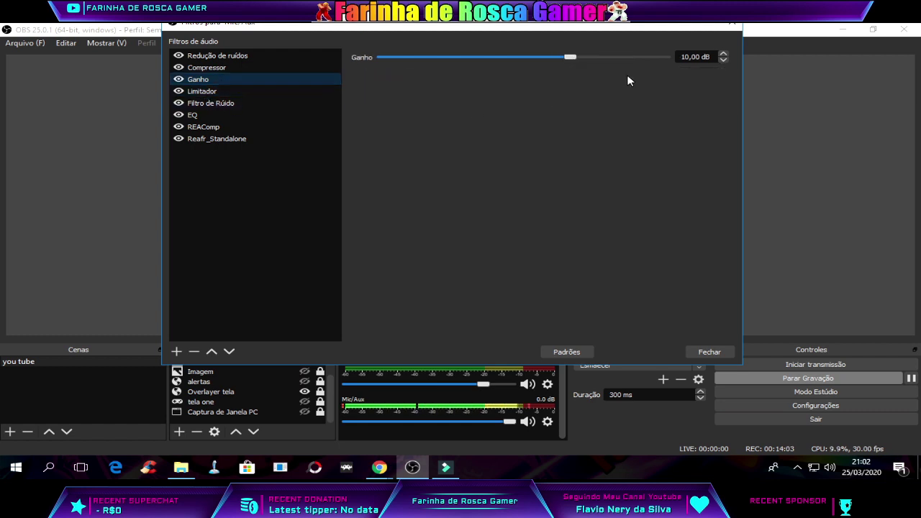
{"action": "left_click", "coordinate": [207, 91]}
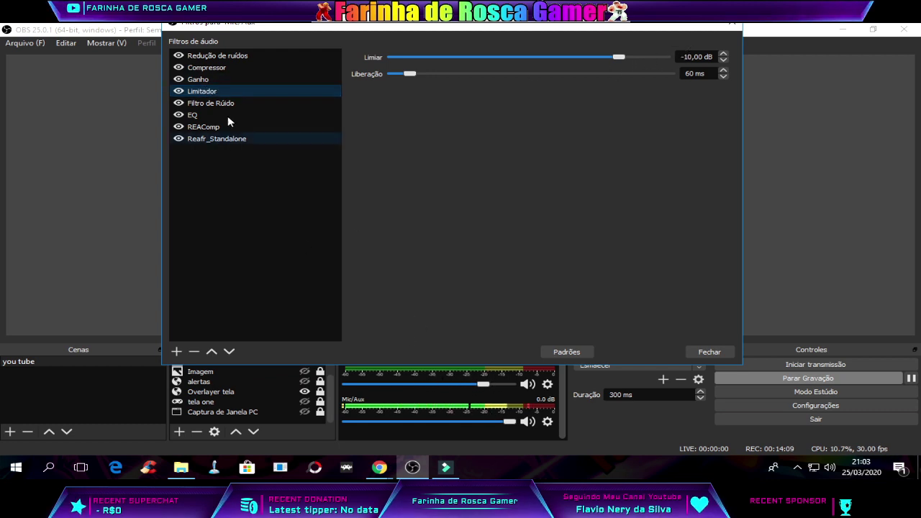
{"action": "left_click", "coordinate": [198, 79]}
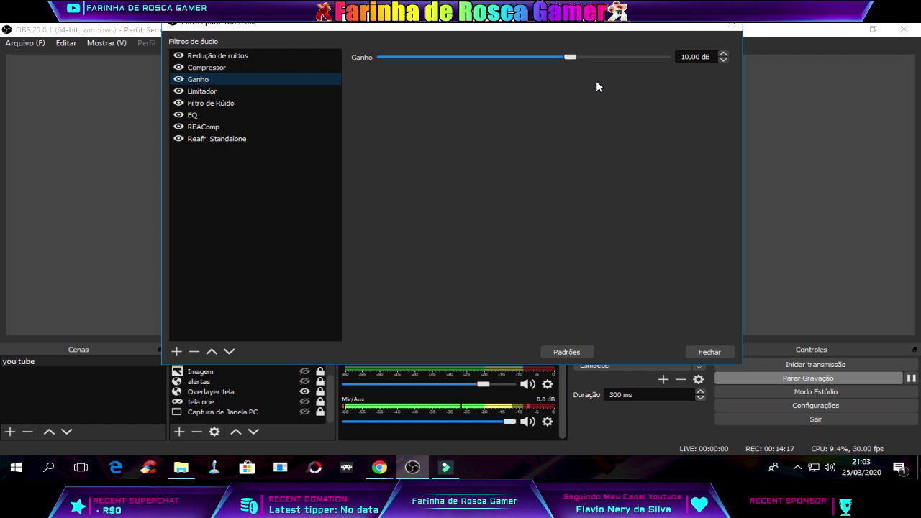
{"action": "left_click", "coordinate": [209, 91]}
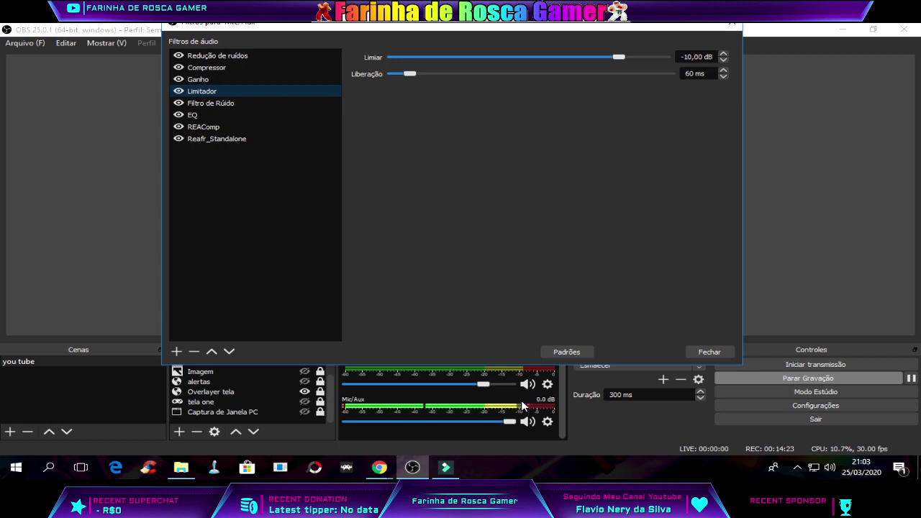
Show the Filtro de Ruído gate: -32/-26 dB, 25 ms attack, 400 ms hold, 500 ms release.
{"action": "left_click", "coordinate": [224, 105]}
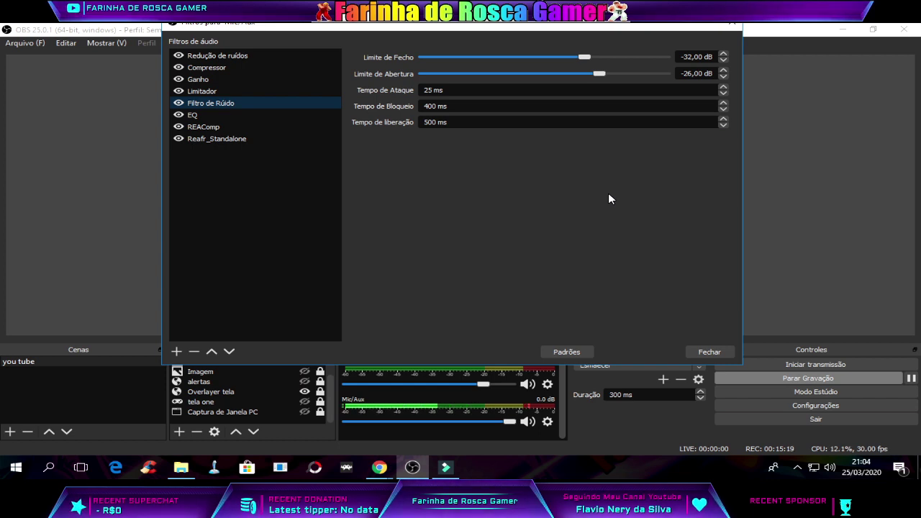
{"action": "left_click", "coordinate": [207, 90]}
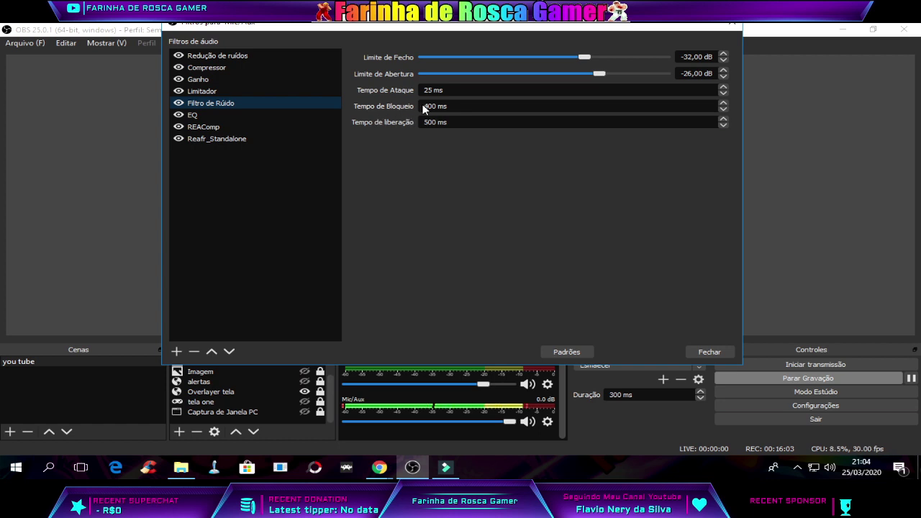
{"action": "left_click", "coordinate": [424, 107]}
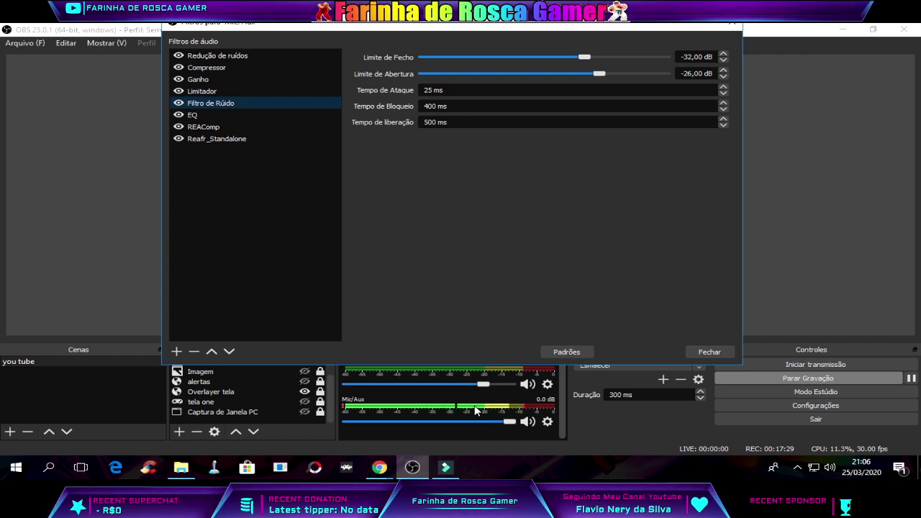
Show the EQ filter's reaeq-standalone settings, then preview the ReaPlugs browser windows.
{"action": "left_click", "coordinate": [201, 118]}
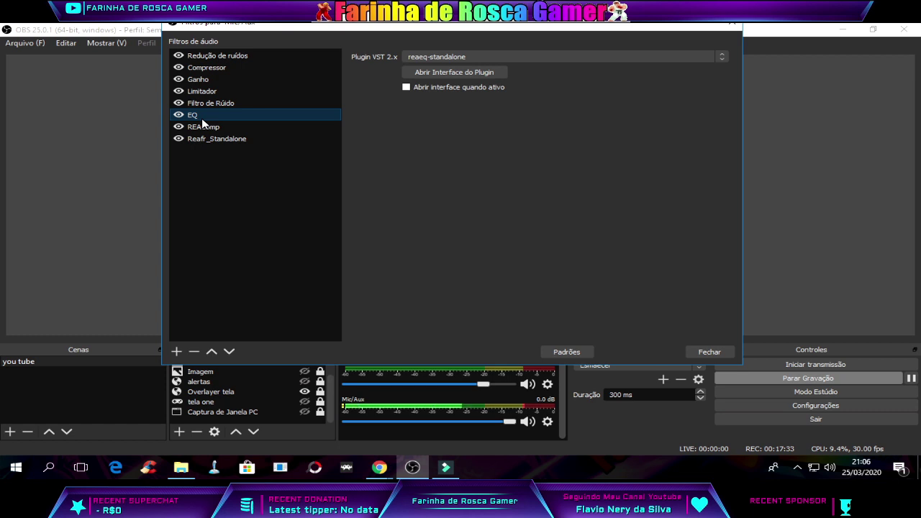
{"action": "left_click", "coordinate": [177, 353]}
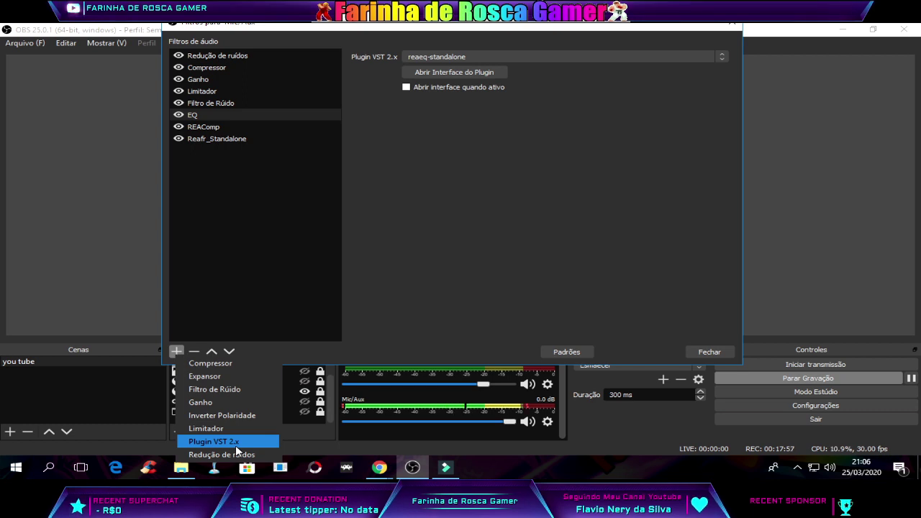
{"action": "left_click", "coordinate": [380, 481]}
{"action": "mouse_move", "coordinate": [379, 468]}
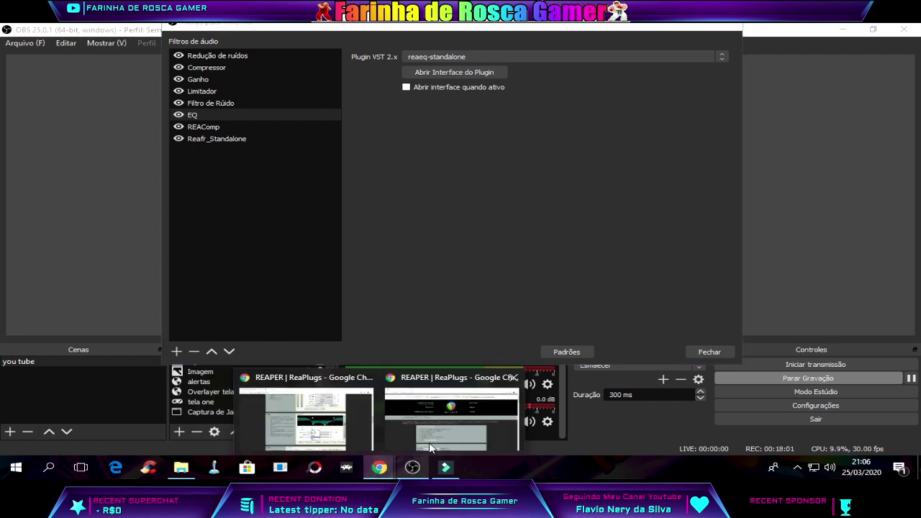
View the ReaPlugs v2.36 download links in Chrome, then return to OBS.
{"action": "left_click", "coordinate": [328, 426]}
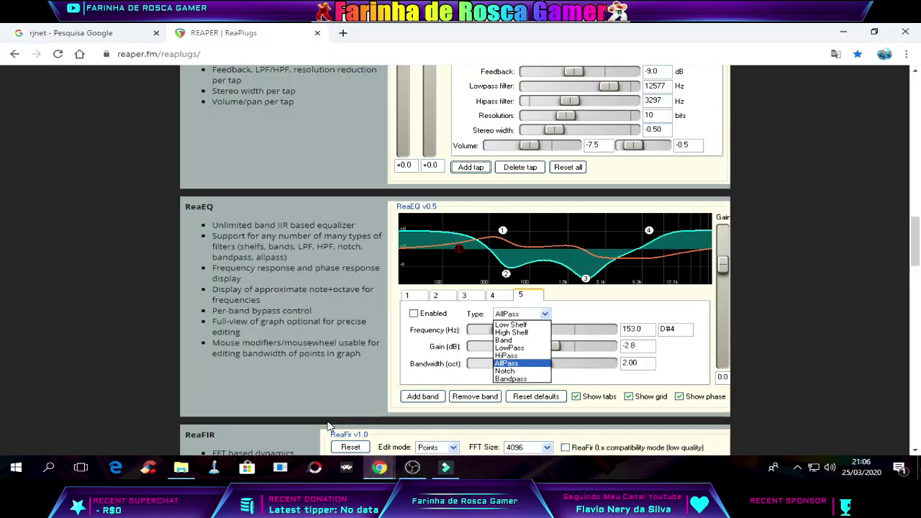
{"action": "scroll", "coordinate": [562, 244], "scroll_direction": "up", "scroll_amount": 10}
{"action": "scroll", "coordinate": [547, 248], "scroll_direction": "up", "scroll_amount": 5}
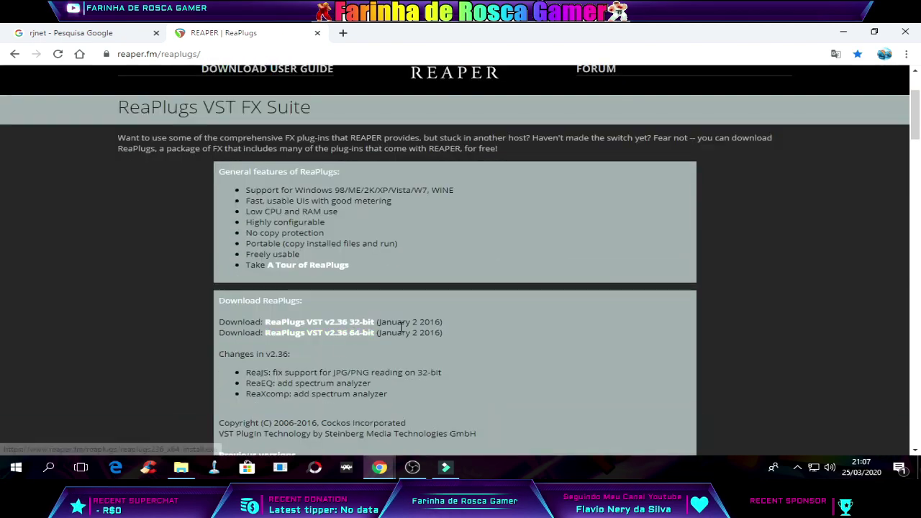
{"action": "left_click", "coordinate": [414, 476]}
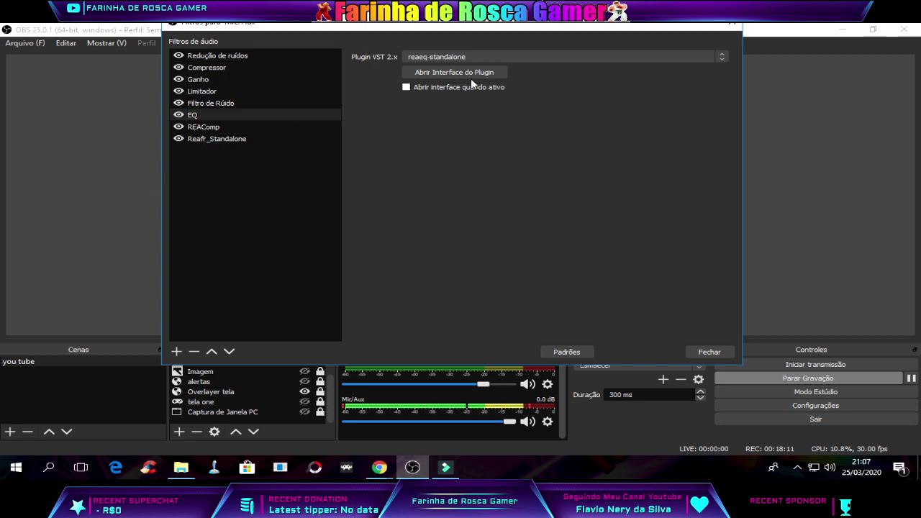
{"action": "left_click", "coordinate": [514, 57]}
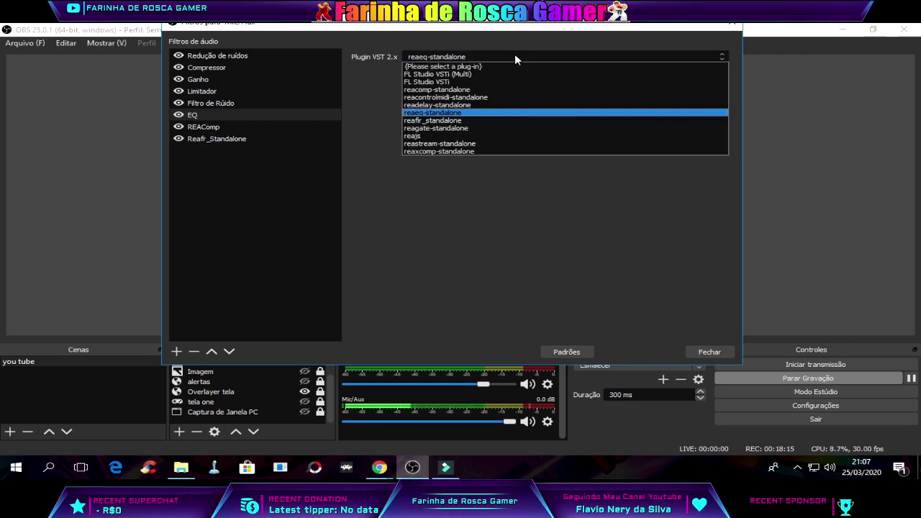
{"action": "left_click", "coordinate": [362, 100]}
Add a Plugin VST 2.x filter with its default name.
{"action": "left_click", "coordinate": [177, 351]}
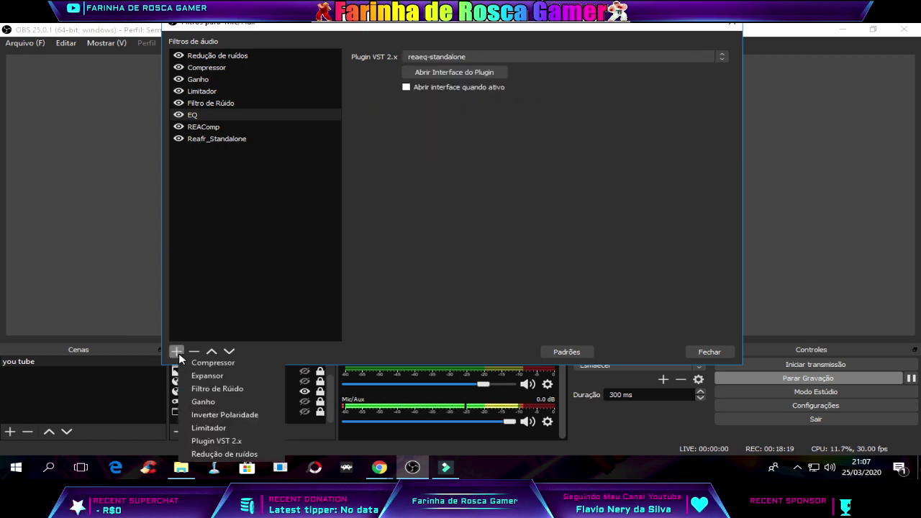
{"action": "left_click", "coordinate": [221, 441]}
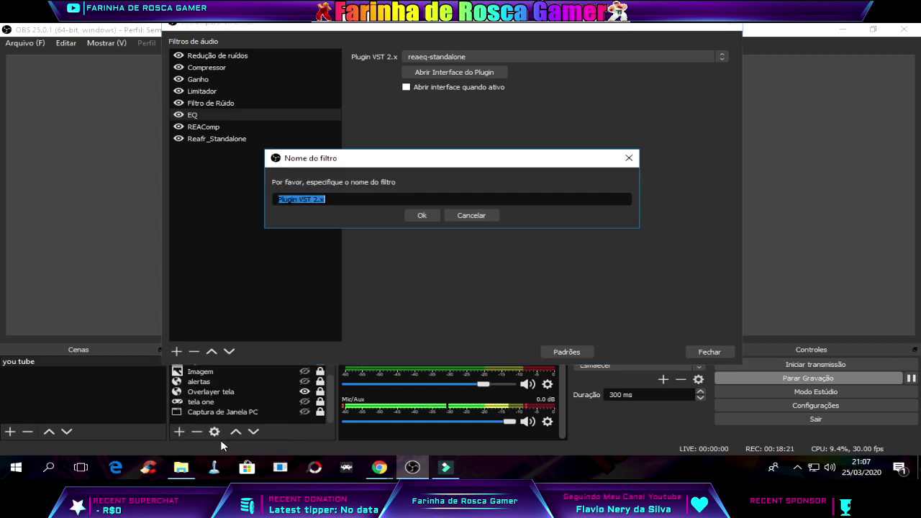
{"action": "left_click", "coordinate": [421, 216]}
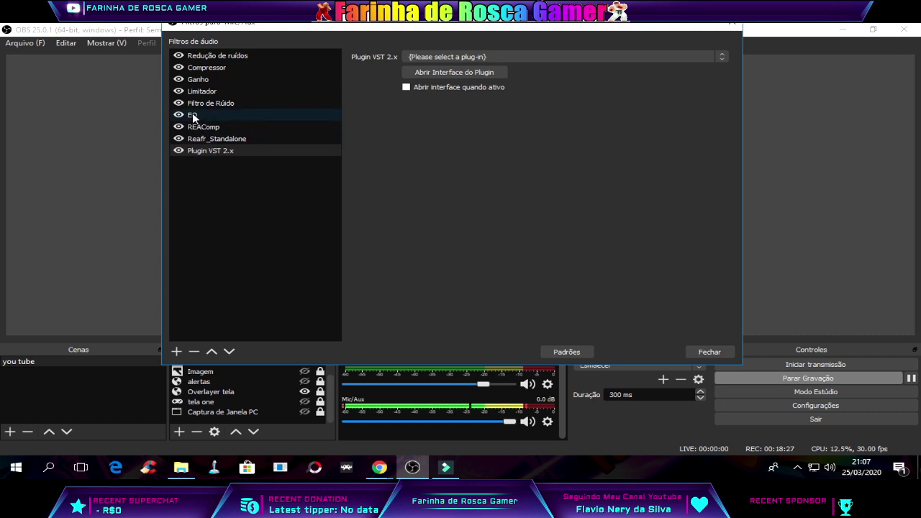
Delete the extra VST filter and open the Reafr_Standalone ReaFir plugin window.
{"action": "right_click", "coordinate": [213, 152]}
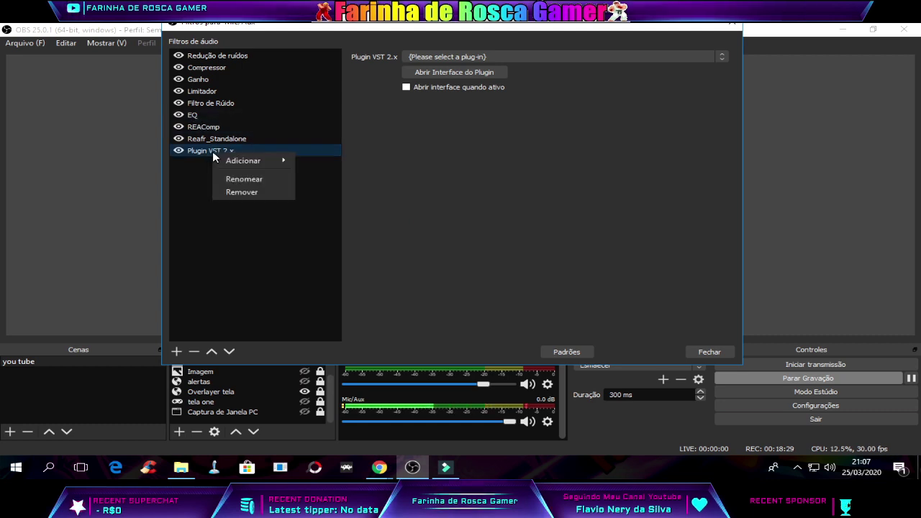
{"action": "left_click", "coordinate": [252, 193]}
{"action": "left_click", "coordinate": [496, 213]}
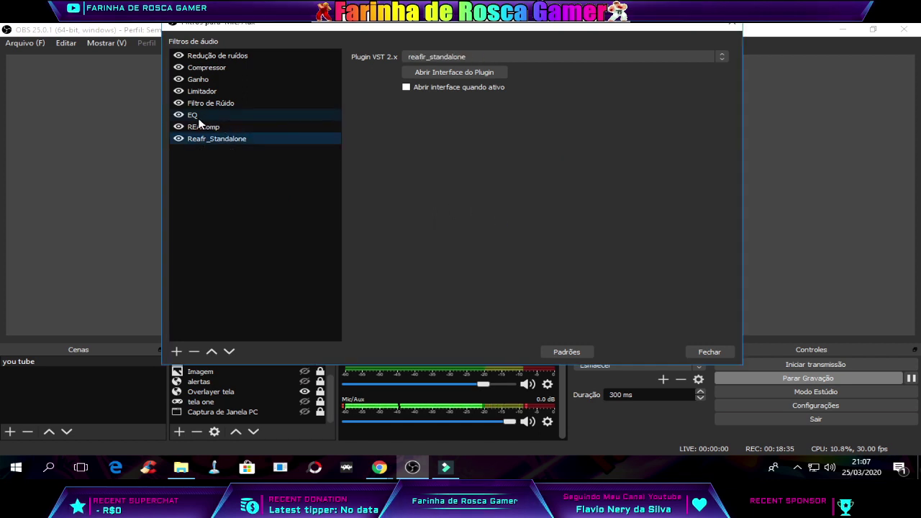
{"action": "left_click", "coordinate": [442, 71]}
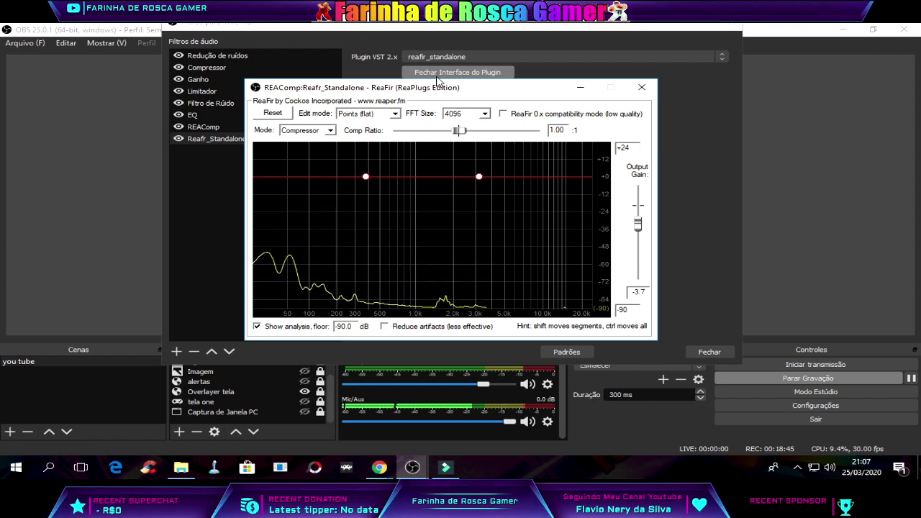
Keep ReaFir in Compressor mode while checking the spectrum, then close its window.
{"action": "left_click", "coordinate": [329, 130]}
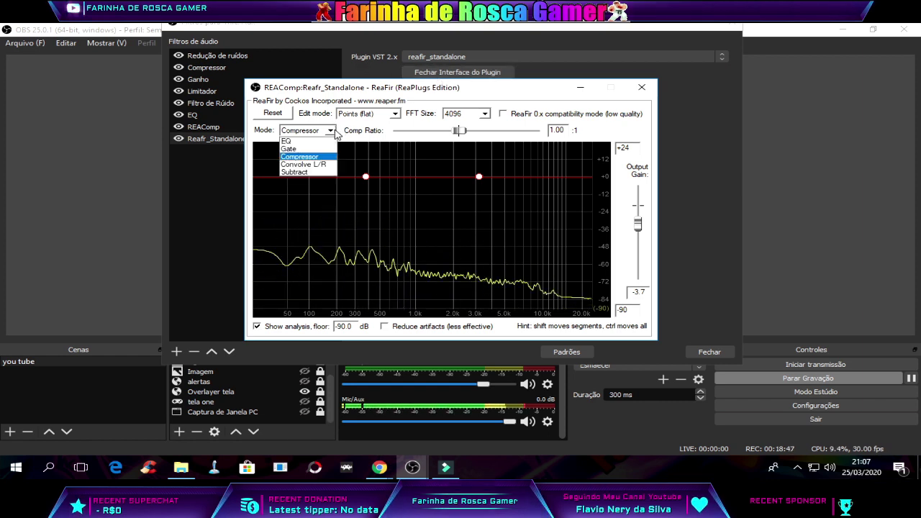
{"action": "left_click", "coordinate": [310, 157]}
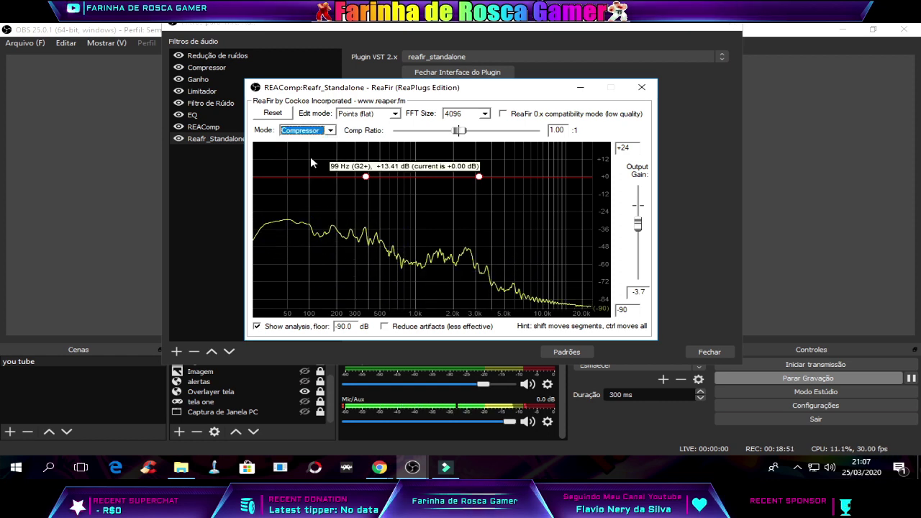
{"action": "left_click_drag", "start_coordinate": [366, 176], "coordinate": [452, 176]}
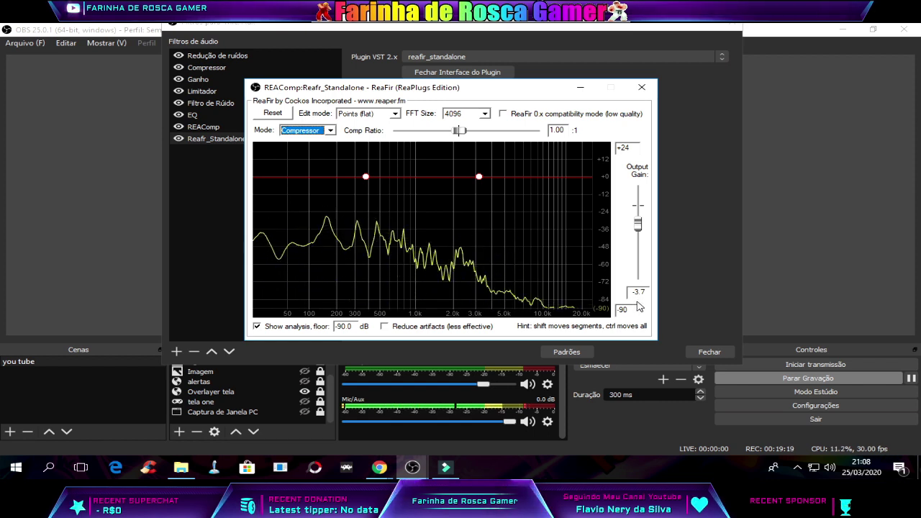
{"action": "left_click", "coordinate": [329, 130]}
{"action": "left_click", "coordinate": [303, 157]}
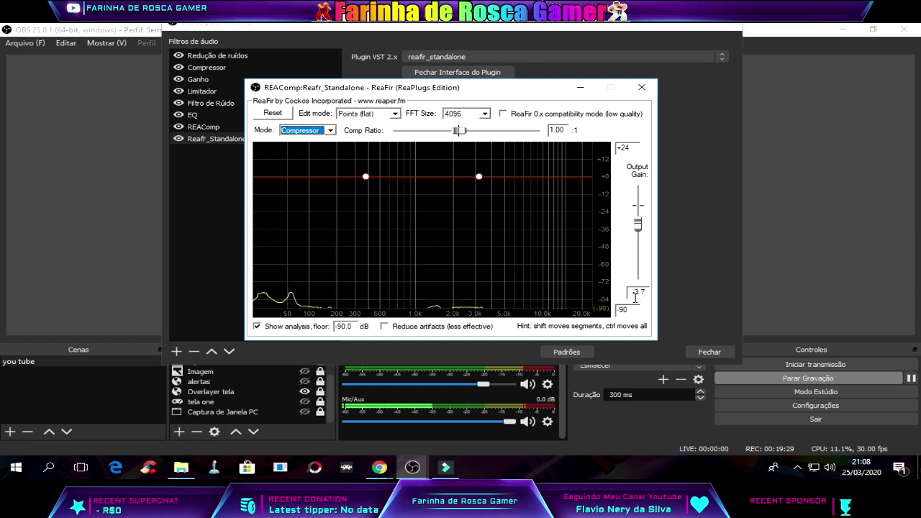
{"action": "left_click", "coordinate": [640, 87]}
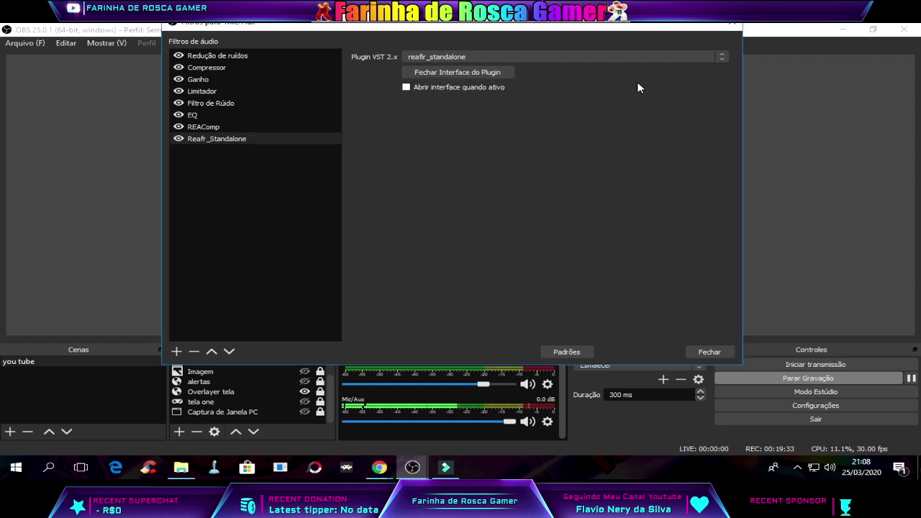
Briefly open the ReaEQ and ReaFir plugin windows, then return to the EQ filter.
{"action": "left_click", "coordinate": [198, 120]}
{"action": "left_click", "coordinate": [440, 72]}
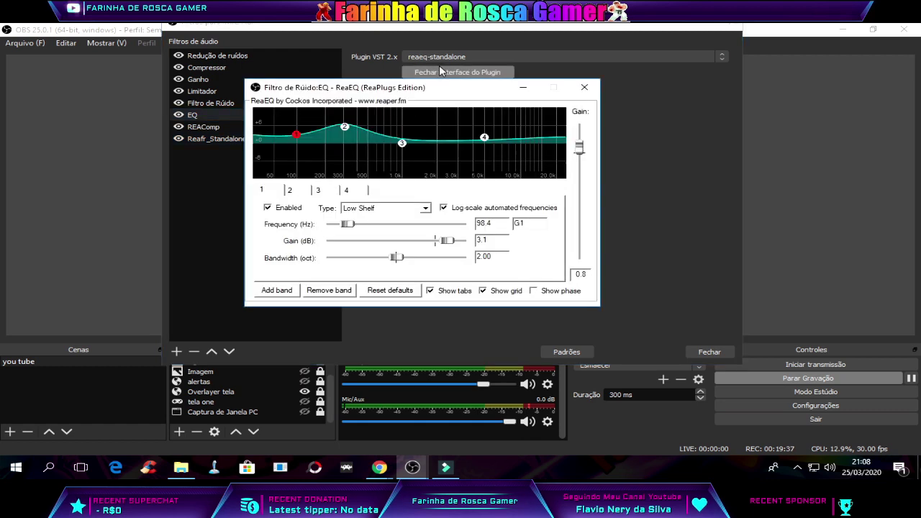
{"action": "left_click", "coordinate": [234, 137]}
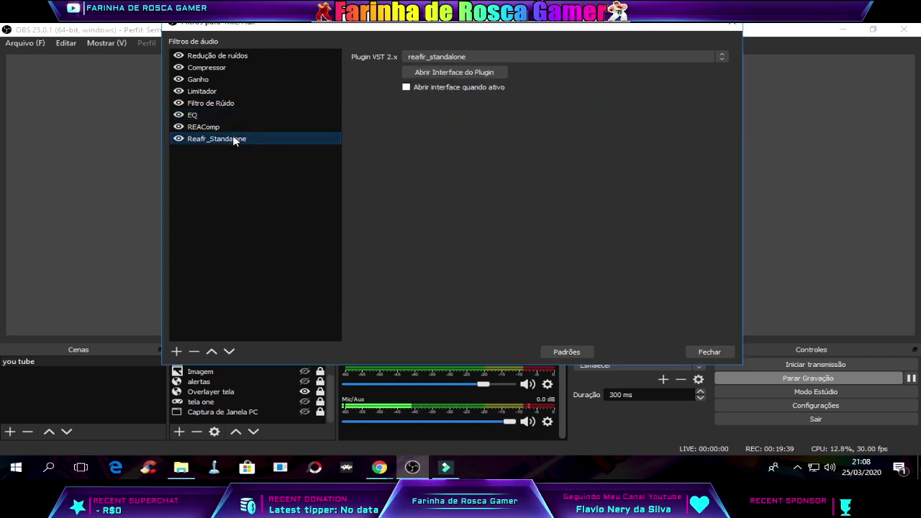
{"action": "left_click", "coordinate": [439, 72]}
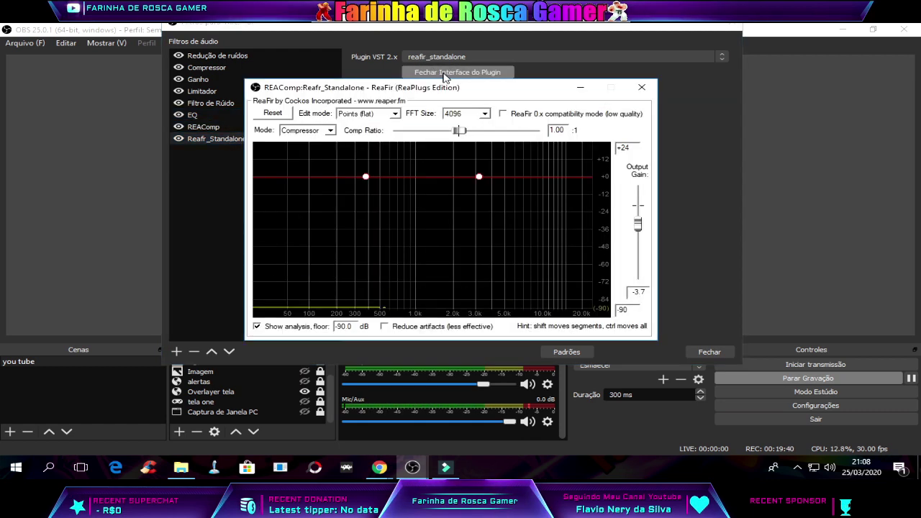
{"action": "left_click", "coordinate": [642, 87]}
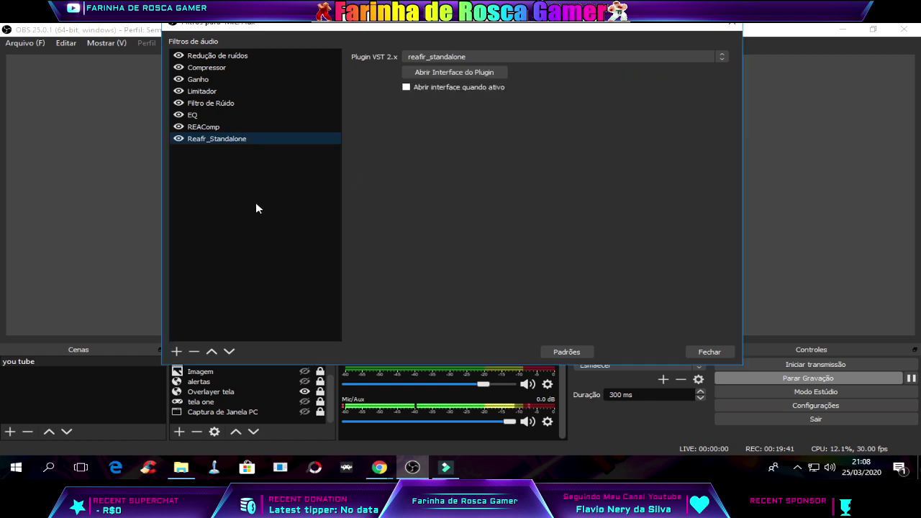
{"action": "left_click", "coordinate": [193, 117]}
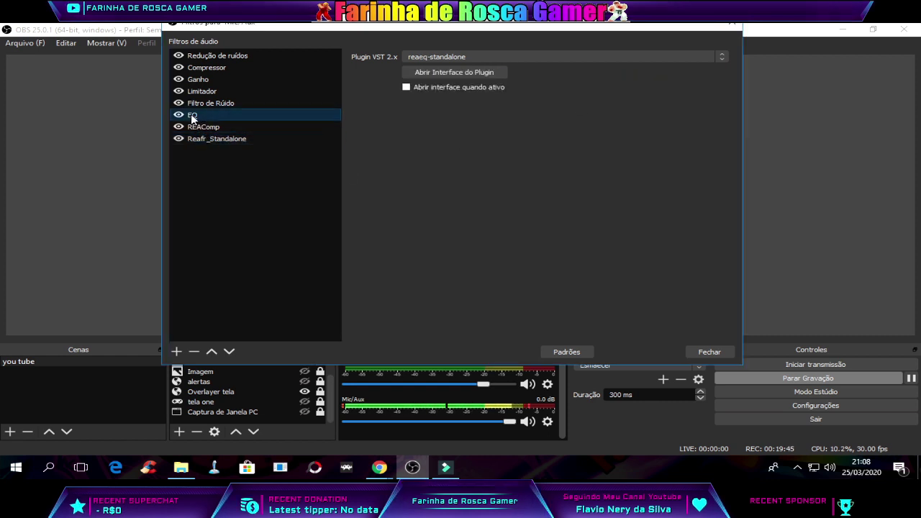
Open and reposition the ReaEQ window, showing band 1's 98.4 Hz low shelf.
{"action": "left_click", "coordinate": [436, 74]}
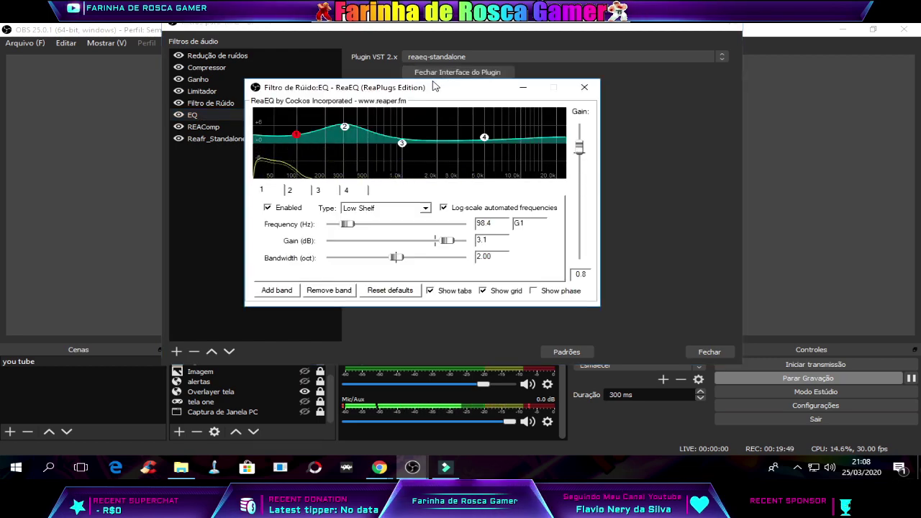
{"action": "mouse_move", "coordinate": [435, 90]}
{"action": "left_mouse_down"}
{"action": "mouse_move", "coordinate": [485, 96]}
{"action": "mouse_move", "coordinate": [326, 169]}
{"action": "left_mouse_up"}
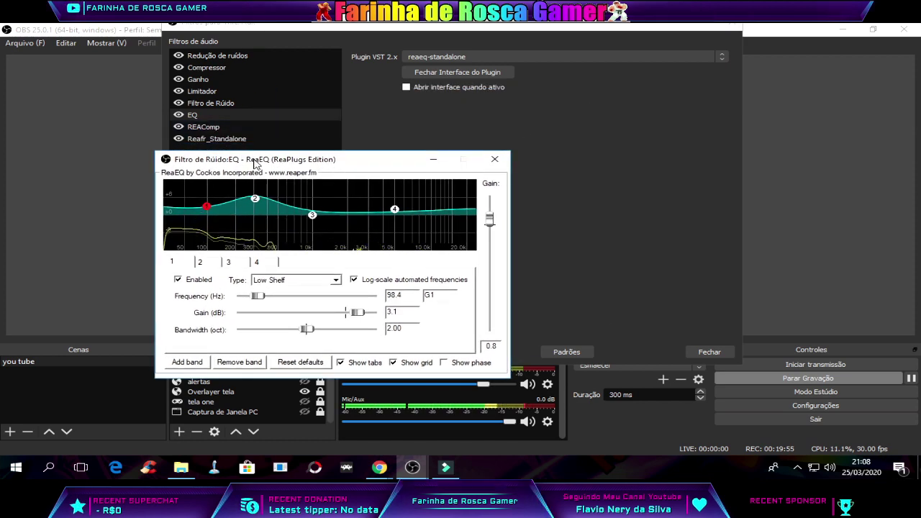
{"action": "left_click_drag", "start_coordinate": [254, 163], "coordinate": [266, 162]}
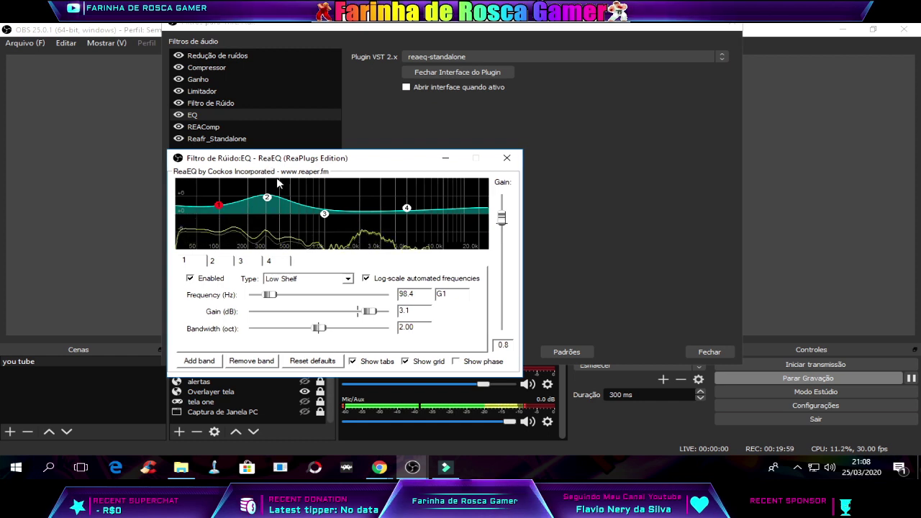
{"action": "left_click", "coordinate": [212, 262]}
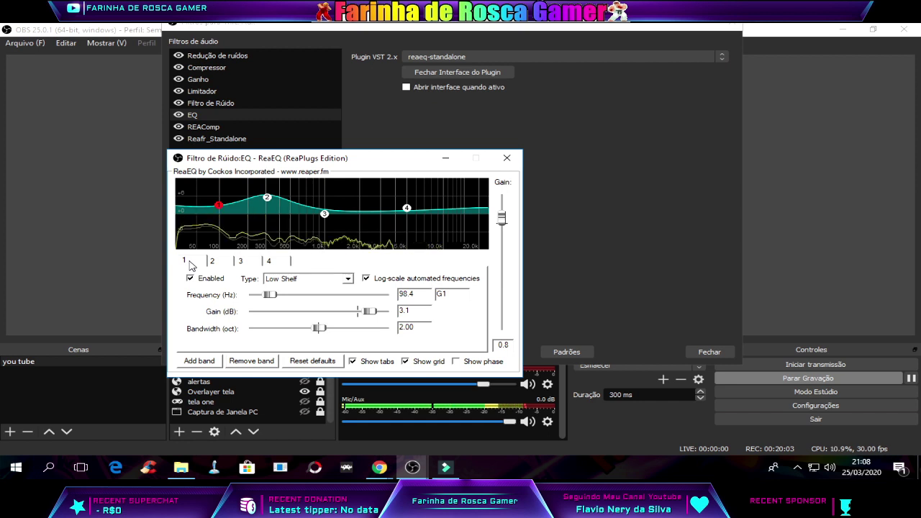
{"action": "left_click", "coordinate": [192, 263]}
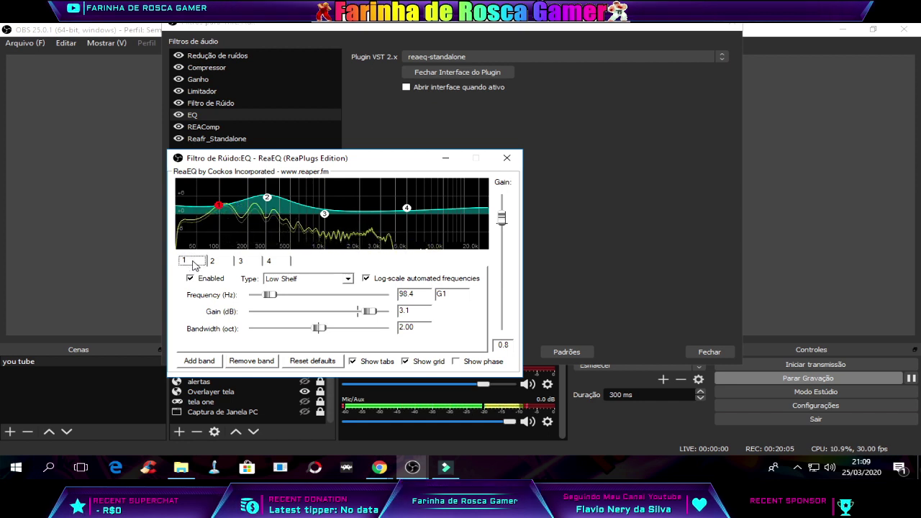
Step through ReaEQ bands: 98.4 Hz low shelf, 308.9 Hz, 1000 Hz, 5000 Hz high shelf.
{"action": "left_click", "coordinate": [243, 262]}
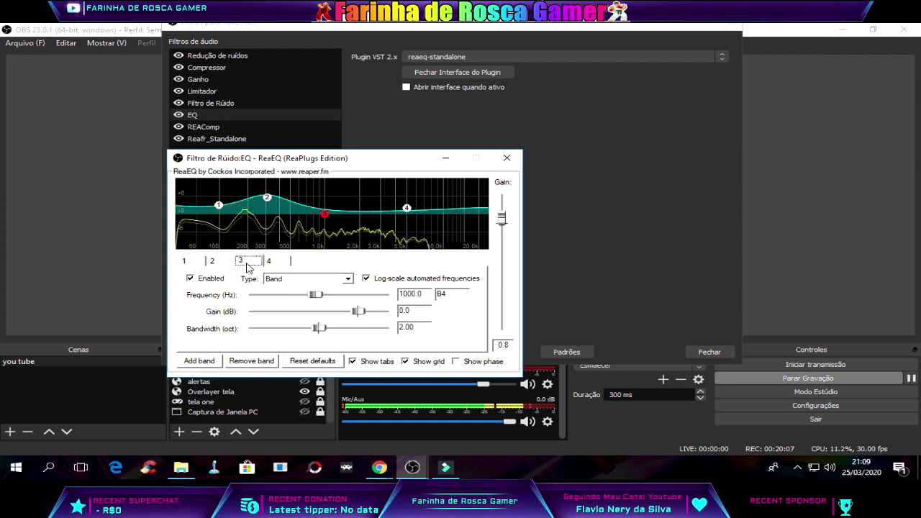
{"action": "left_click", "coordinate": [192, 263]}
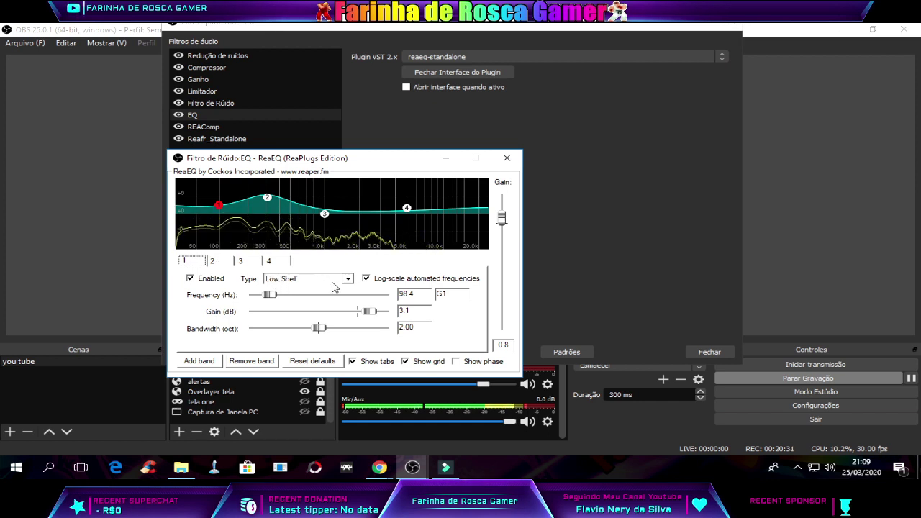
{"action": "left_click", "coordinate": [214, 262]}
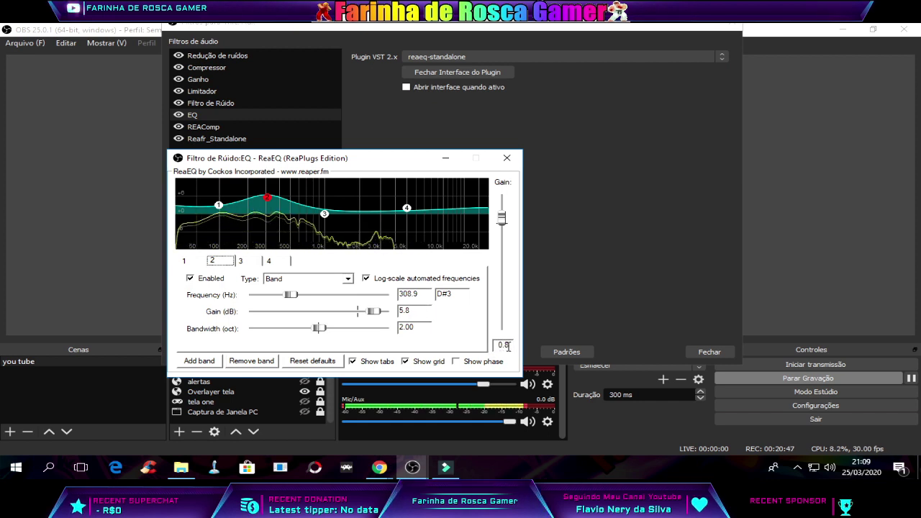
{"action": "left_click", "coordinate": [244, 262]}
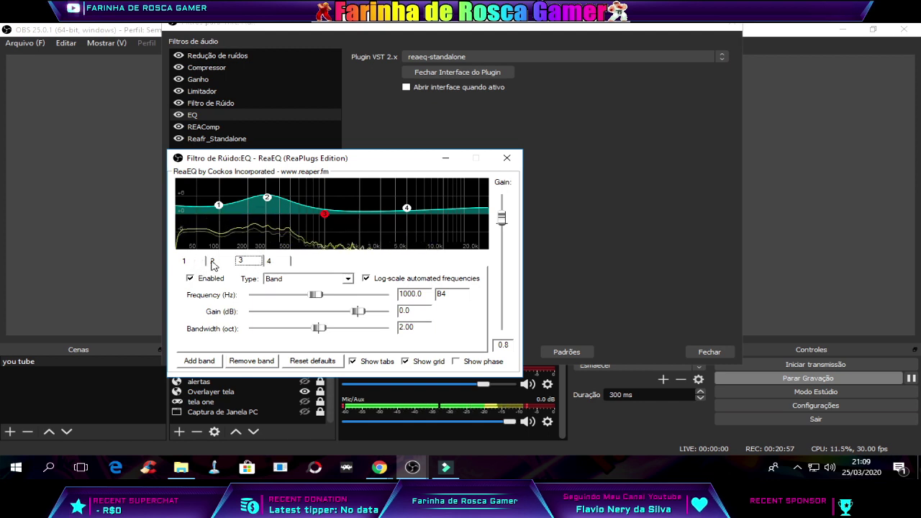
{"action": "left_click", "coordinate": [274, 261]}
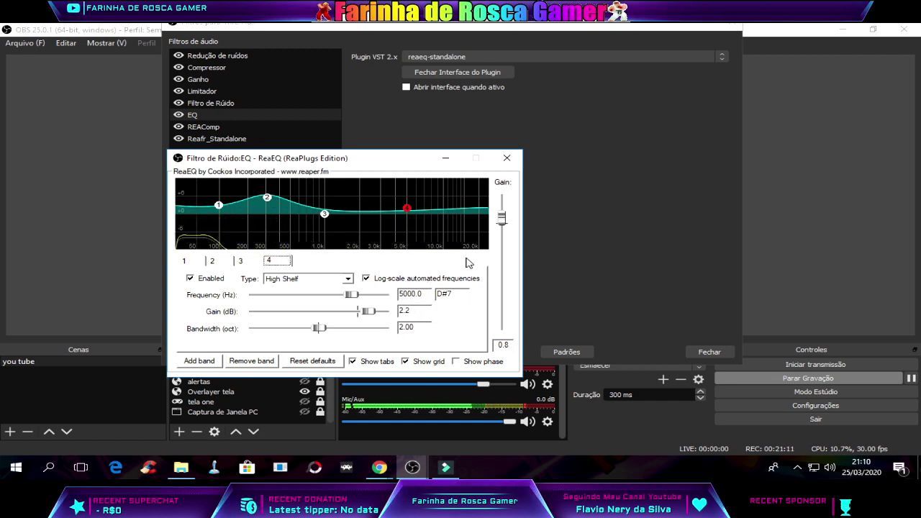
Close the ReaEQ window and select the REAComp filter.
{"action": "left_click", "coordinate": [508, 159]}
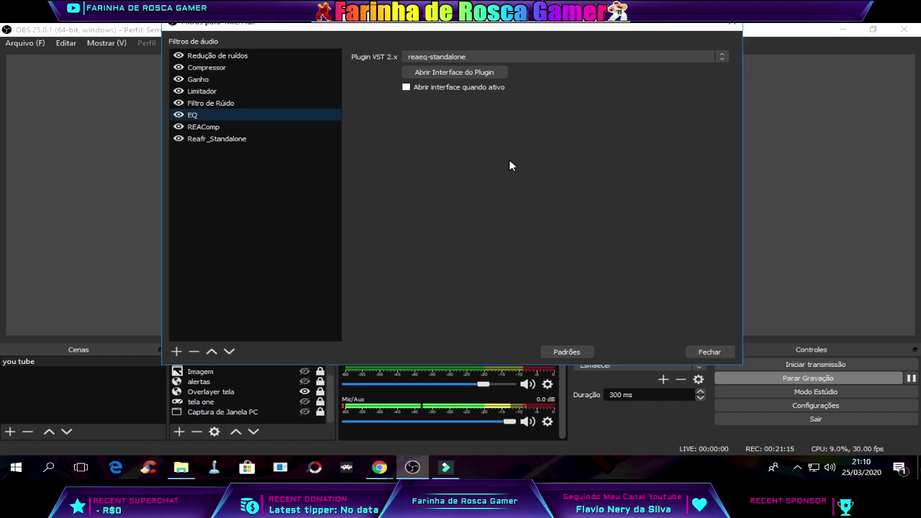
{"action": "left_click", "coordinate": [177, 352]}
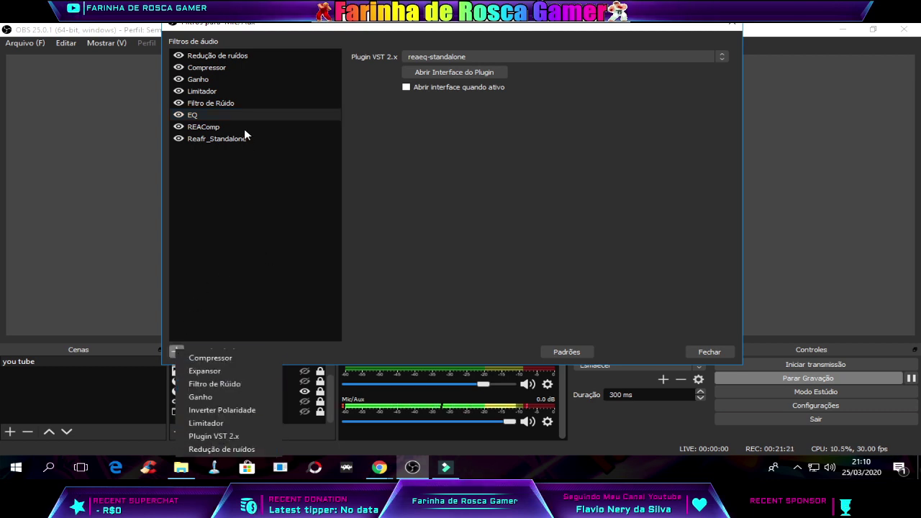
{"action": "left_click", "coordinate": [204, 129]}
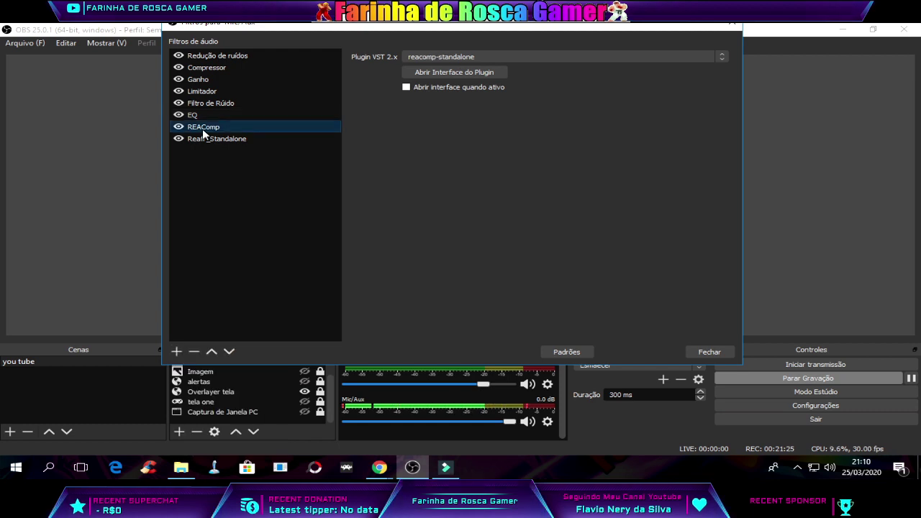
{"action": "left_click", "coordinate": [470, 56]}
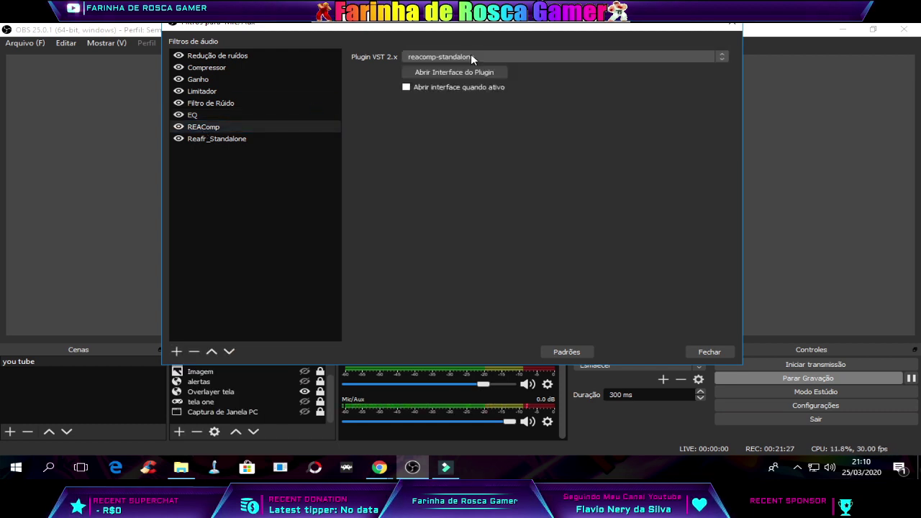
{"action": "left_click", "coordinate": [205, 128]}
Confirm reaeq-standalone as the EQ filter's VST plugin.
{"action": "left_click", "coordinate": [461, 56]}
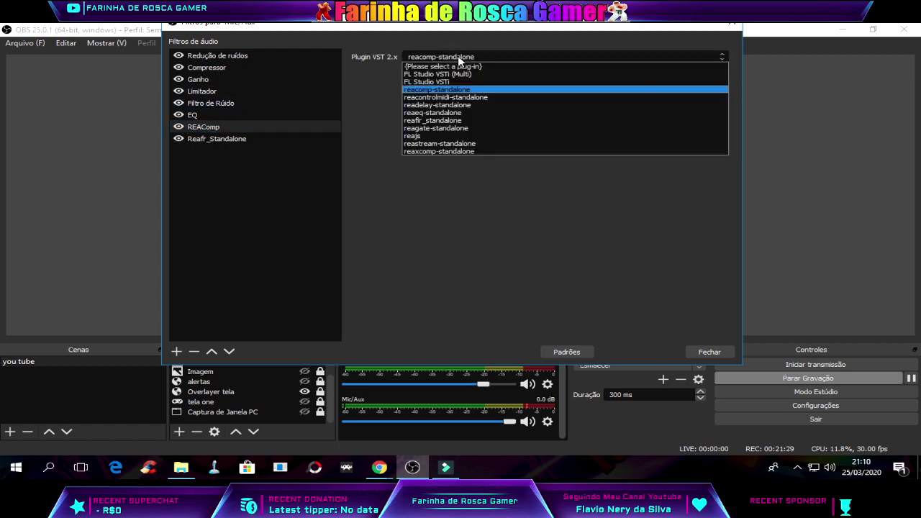
{"action": "left_click", "coordinate": [209, 116]}
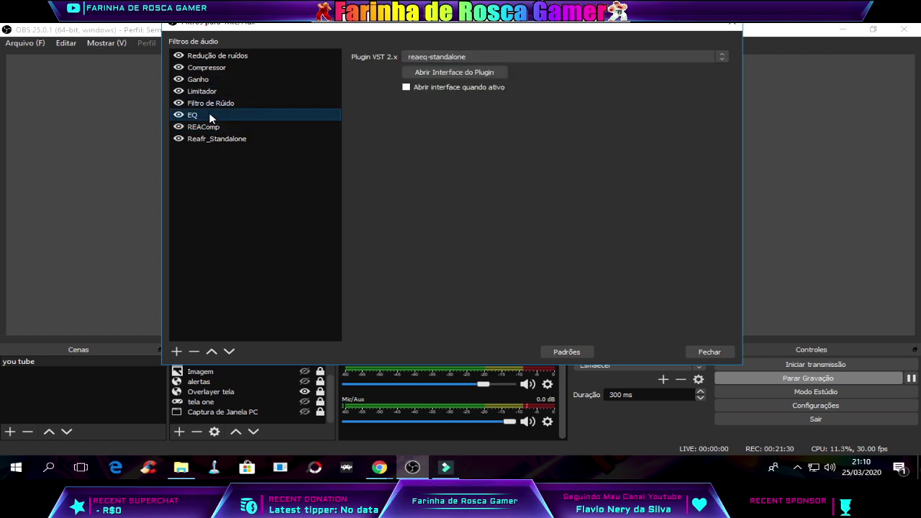
{"action": "left_click", "coordinate": [463, 58]}
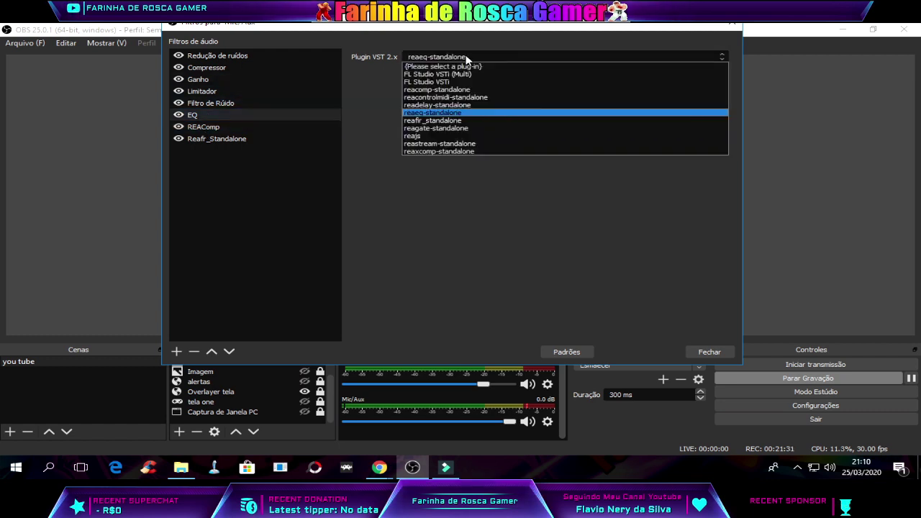
{"action": "left_click", "coordinate": [433, 113]}
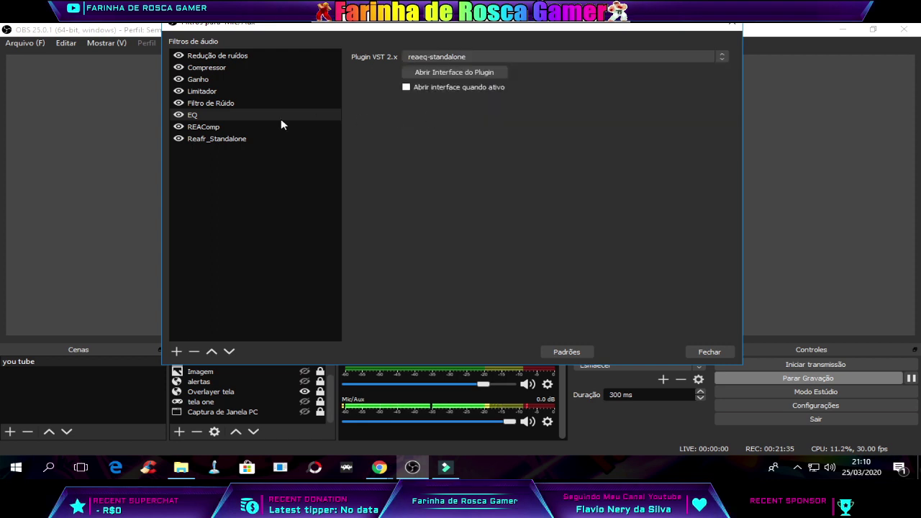
Confirm REAComp uses reacomp-standalone, rechecking the EQ plugin list along the way.
{"action": "left_click", "coordinate": [205, 129]}
{"action": "left_click", "coordinate": [506, 56]}
{"action": "left_click", "coordinate": [506, 55]}
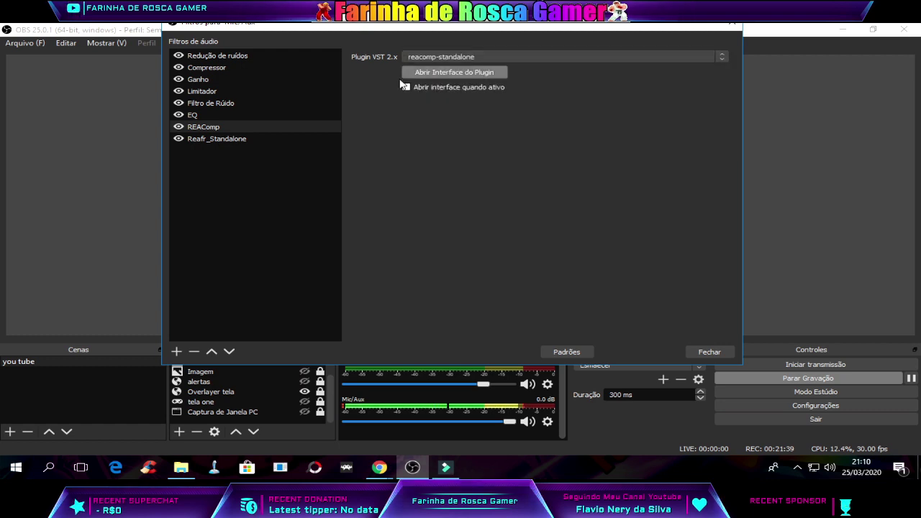
{"action": "left_click", "coordinate": [202, 118]}
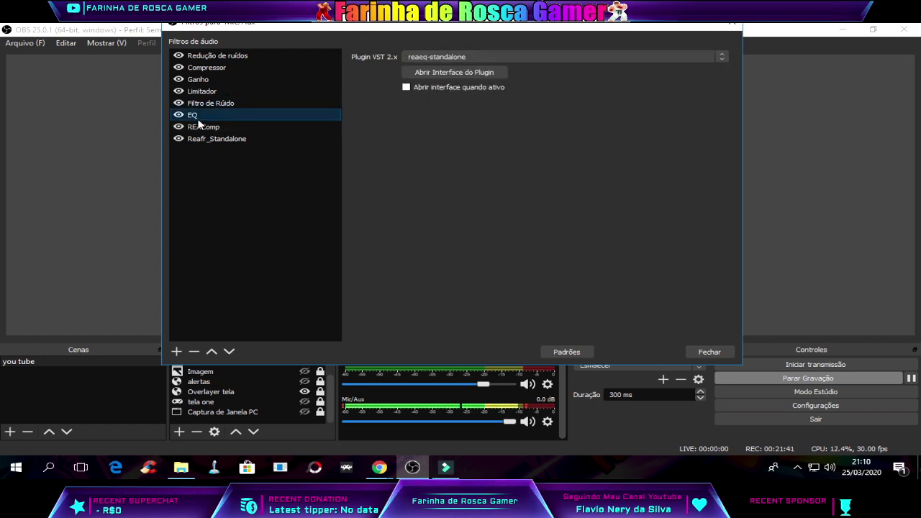
{"action": "left_click", "coordinate": [449, 57]}
{"action": "left_click", "coordinate": [425, 113]}
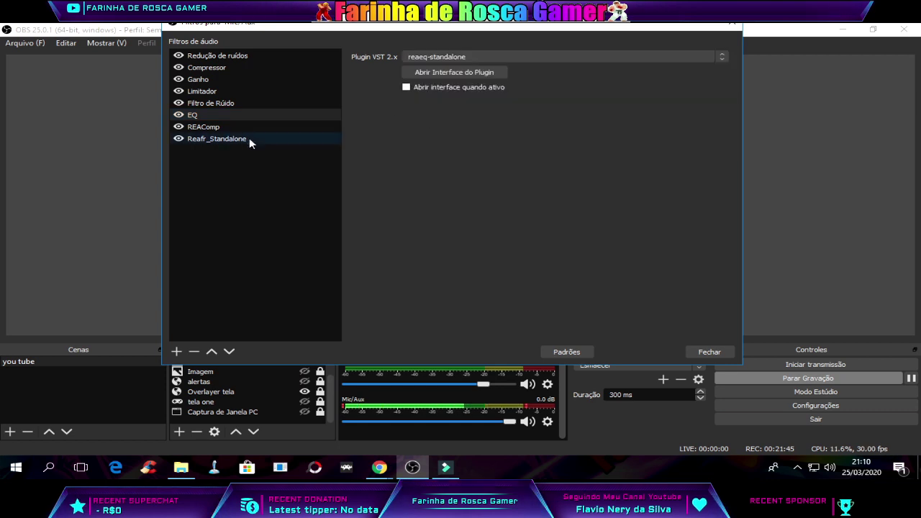
{"action": "left_click", "coordinate": [206, 127]}
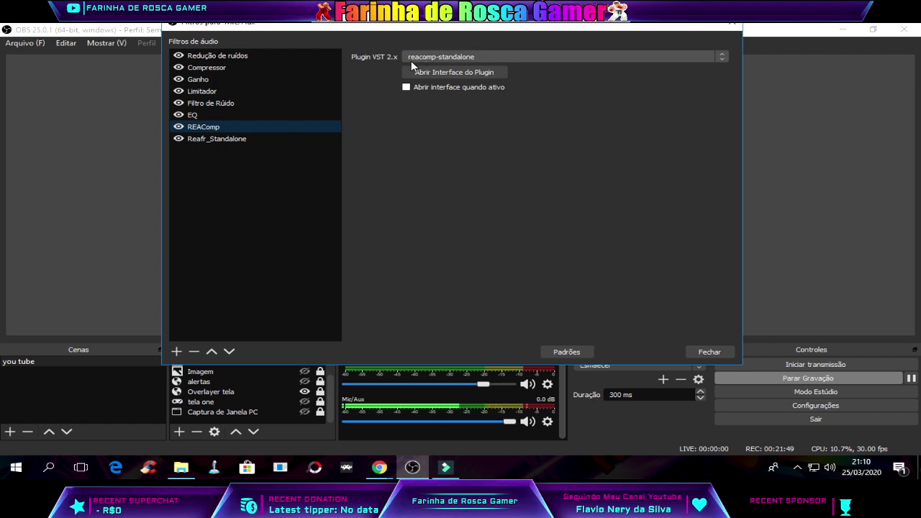
{"action": "left_click", "coordinate": [446, 59]}
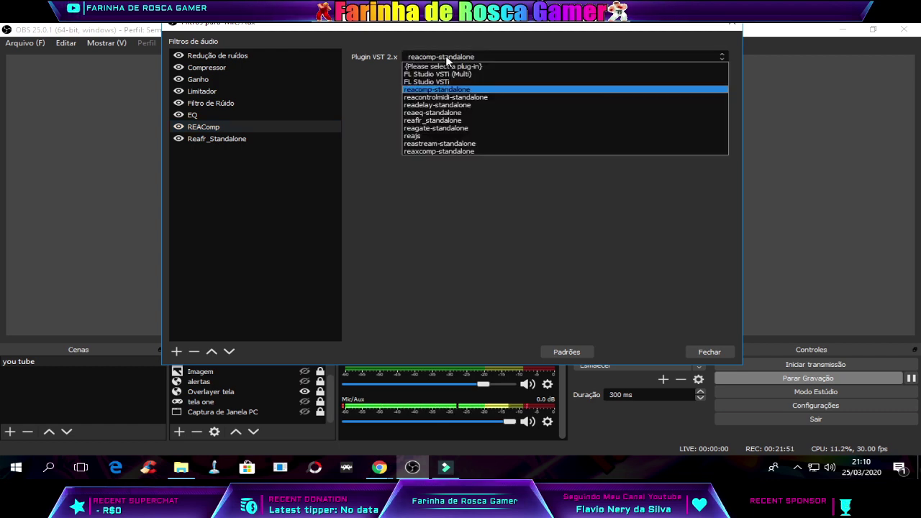
{"action": "left_click", "coordinate": [303, 103]}
{"action": "left_click", "coordinate": [208, 128]}
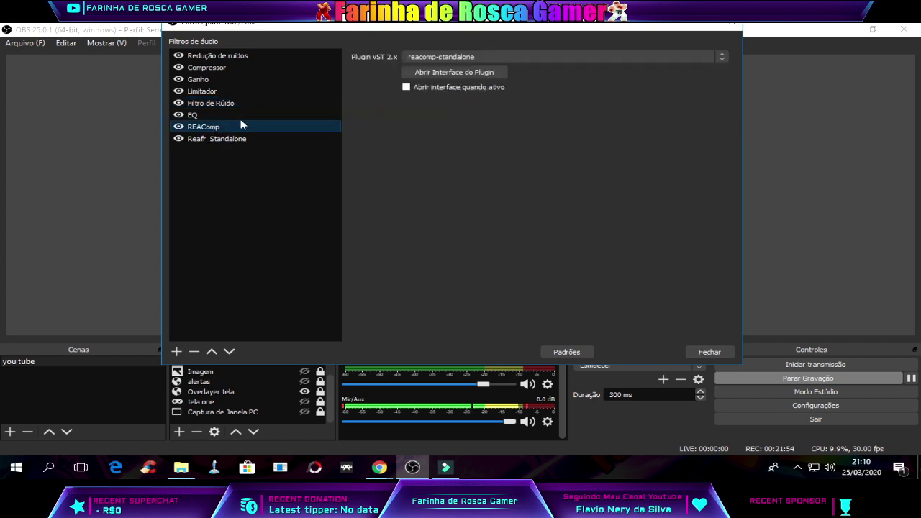
{"action": "left_click", "coordinate": [439, 72]}
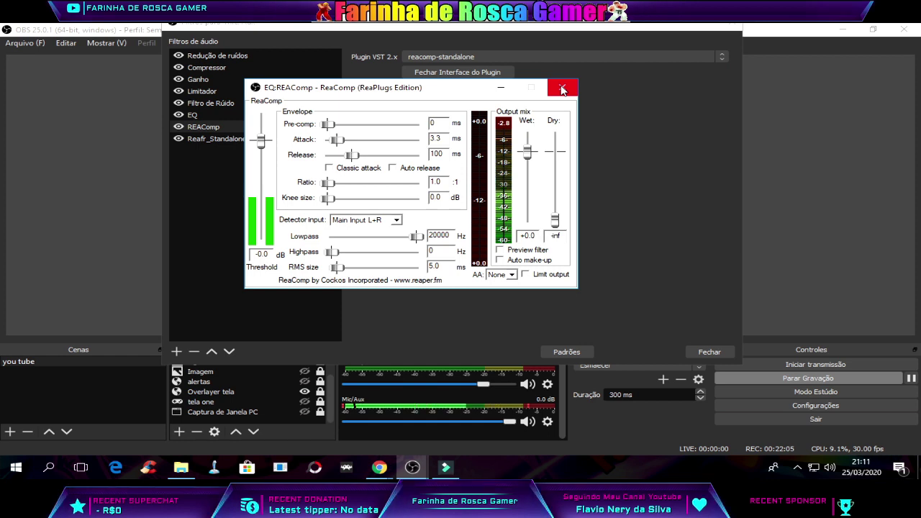
{"action": "left_click", "coordinate": [563, 88]}
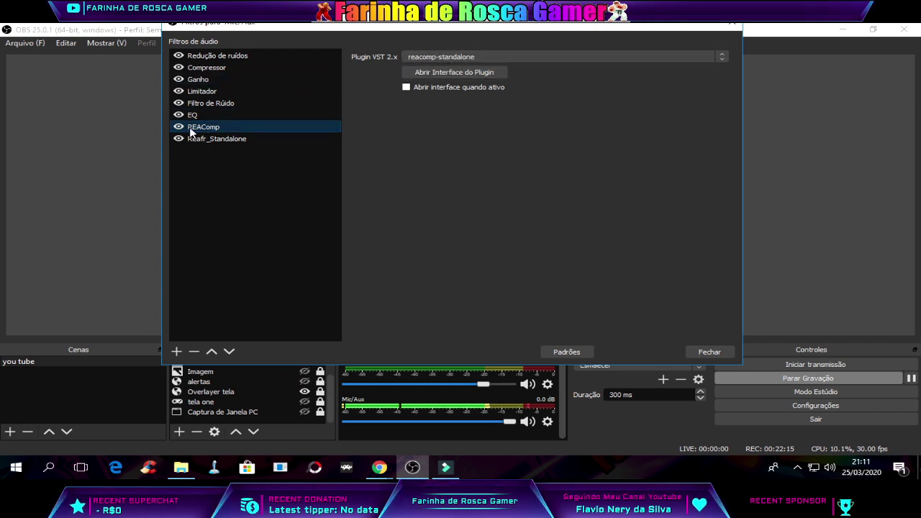
Select Reafr_Standalone and verify its ReaFir plugin stays in Compressor mode.
{"action": "left_click", "coordinate": [465, 57]}
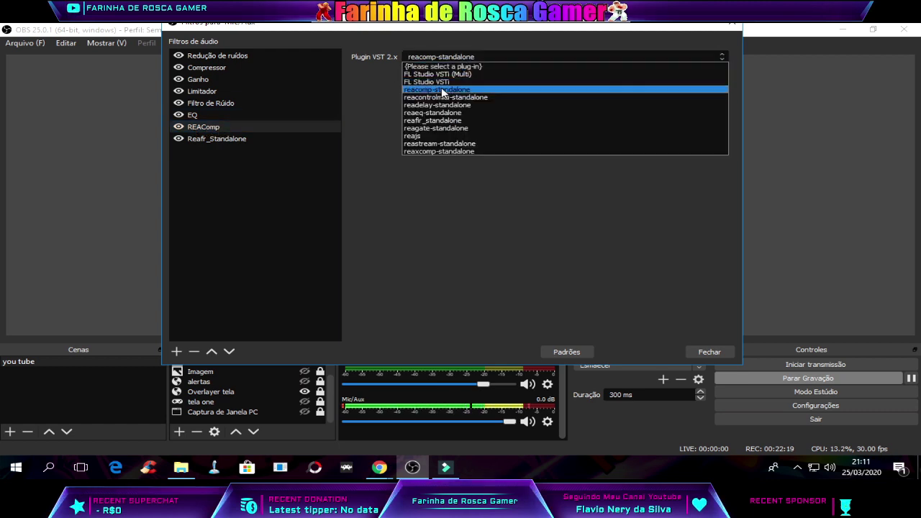
{"action": "left_click", "coordinate": [453, 57]}
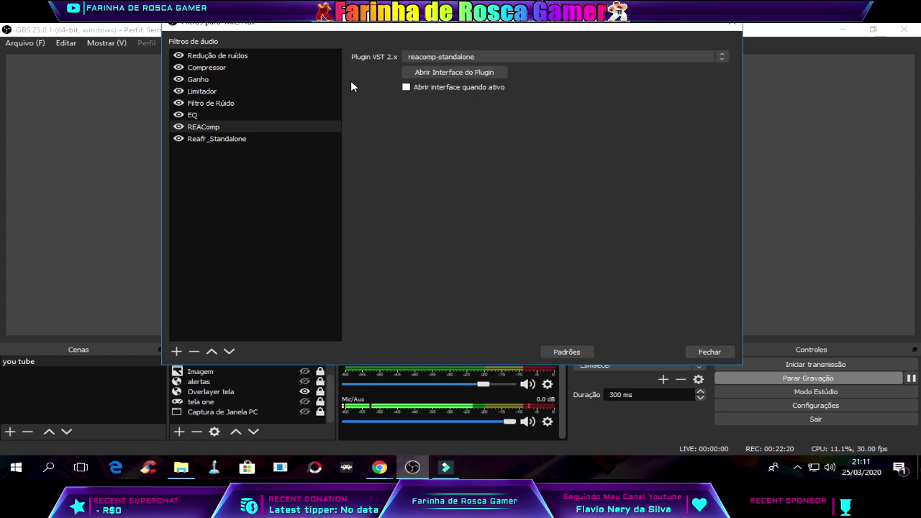
{"action": "left_click", "coordinate": [223, 138]}
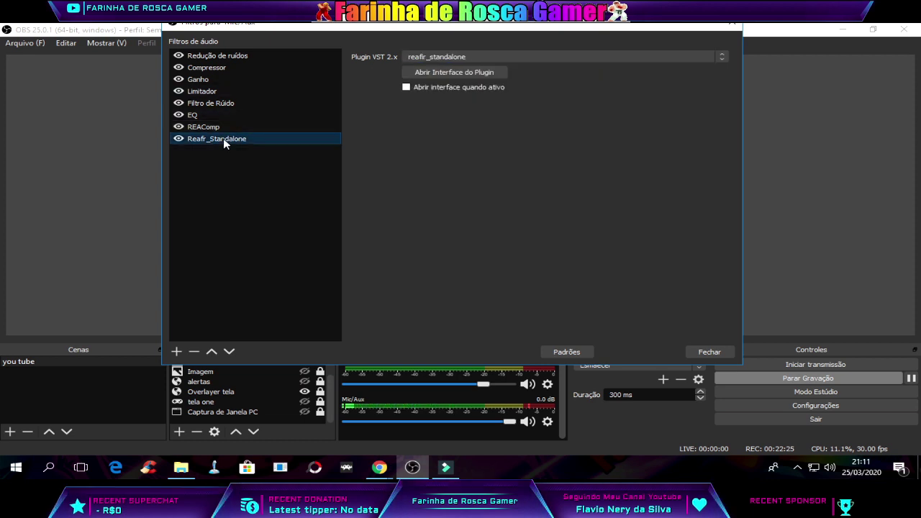
{"action": "left_click", "coordinate": [439, 74]}
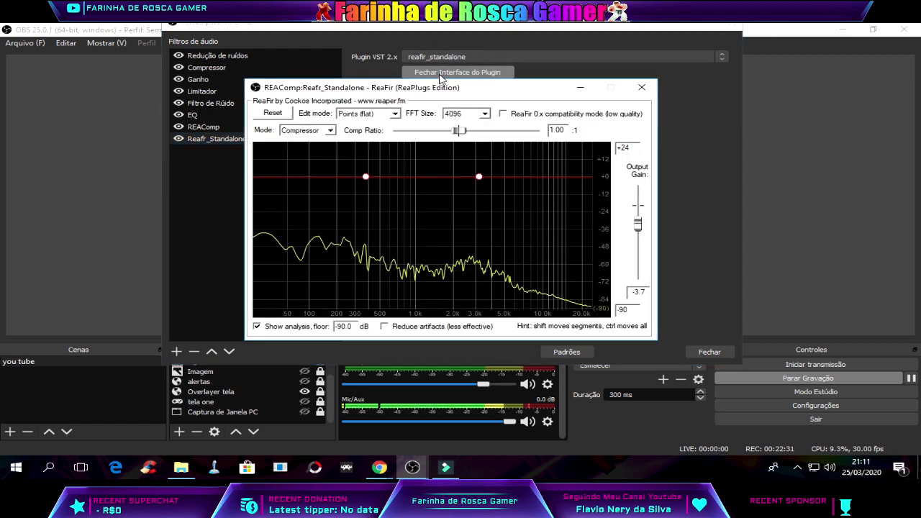
{"action": "left_click", "coordinate": [330, 131]}
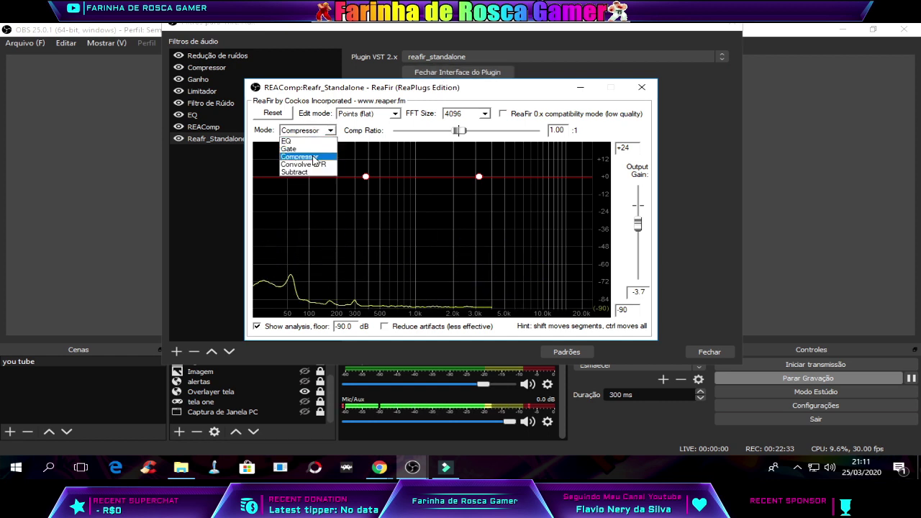
{"action": "left_click", "coordinate": [312, 155]}
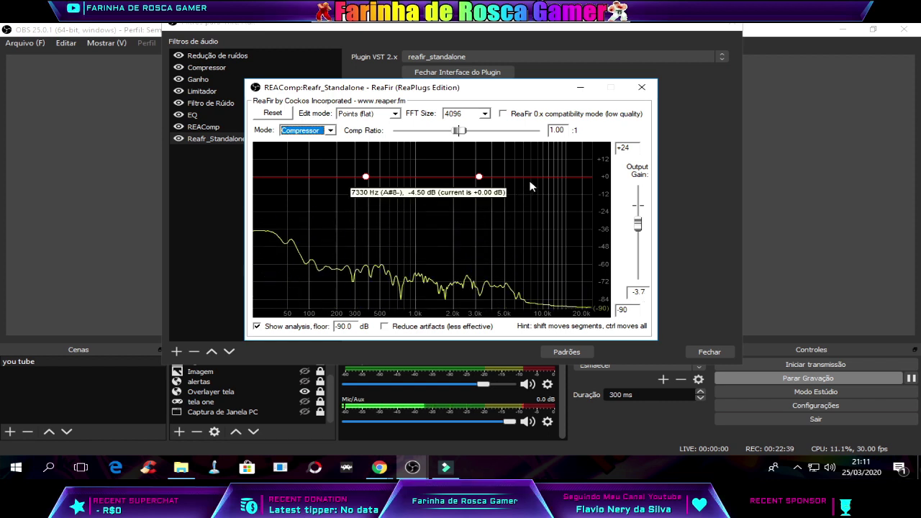
Close the ReaFir window and review the Ganho and ReaEQ filter settings.
{"action": "left_click", "coordinate": [642, 87]}
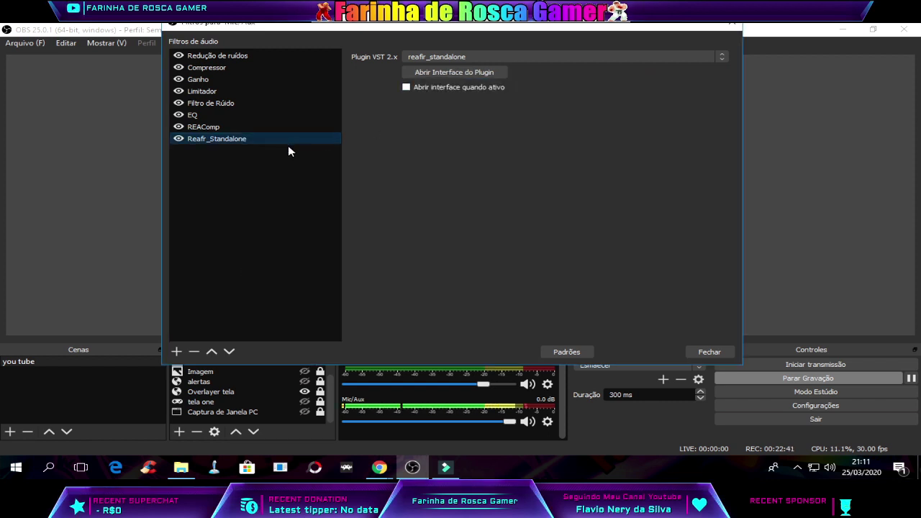
{"action": "left_click", "coordinate": [209, 56]}
{"action": "left_click", "coordinate": [200, 79]}
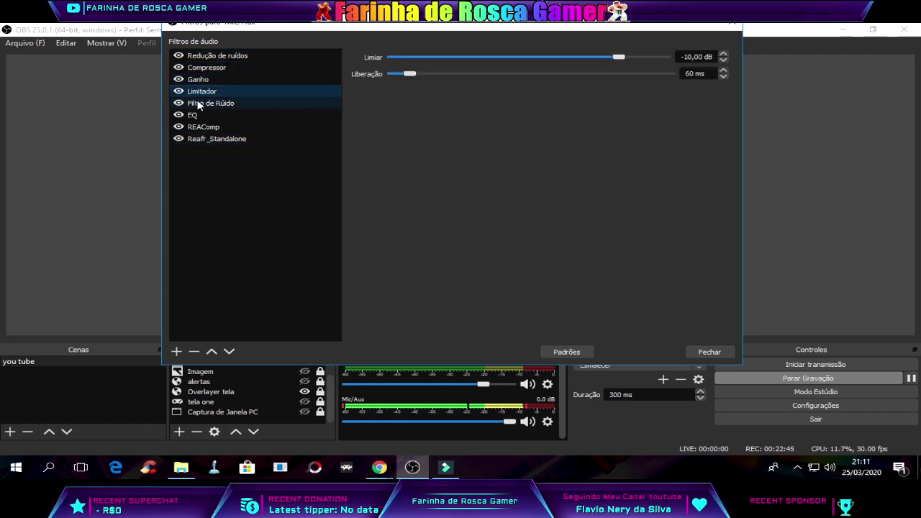
{"action": "left_click", "coordinate": [192, 116]}
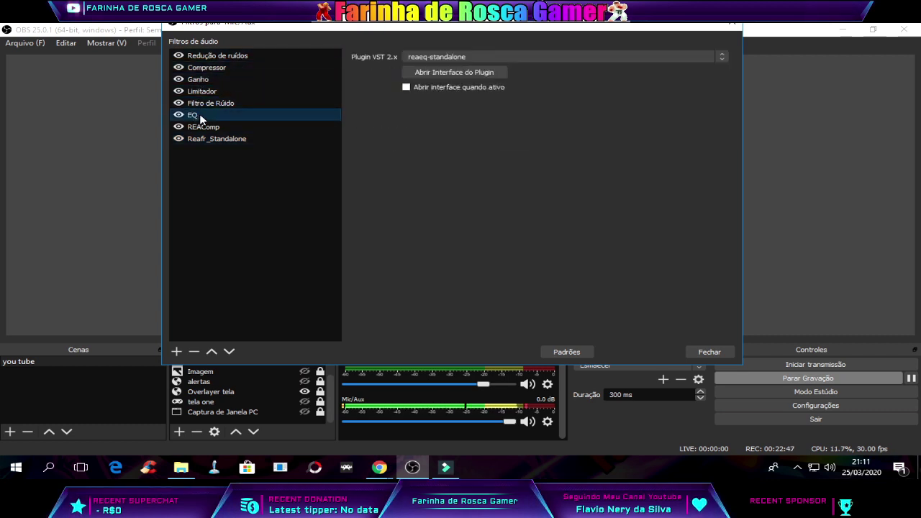
Reopen the Mic/Aux filters and view the Limitador and Compressor (10:1, -18 dB) settings.
{"action": "left_click", "coordinate": [703, 351]}
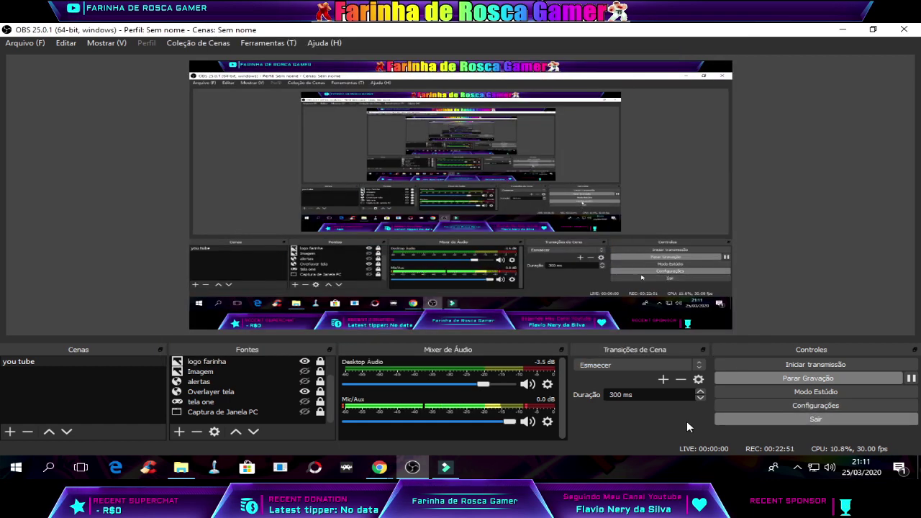
{"action": "left_click", "coordinate": [547, 422]}
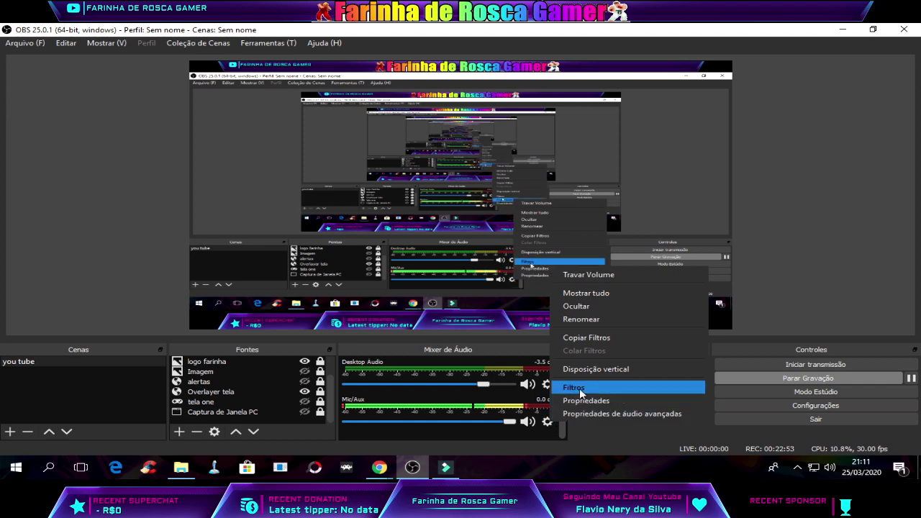
{"action": "left_click", "coordinate": [580, 388]}
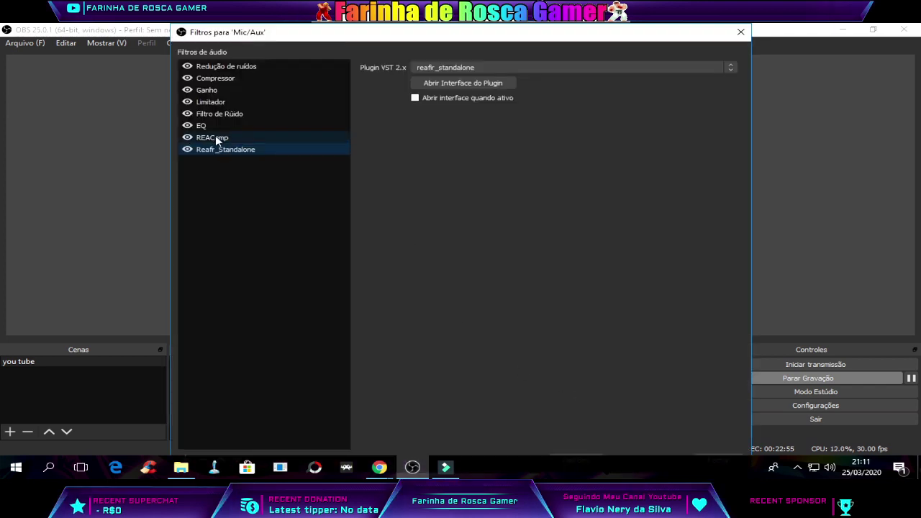
{"action": "left_click", "coordinate": [212, 137]}
{"action": "left_click", "coordinate": [208, 113]}
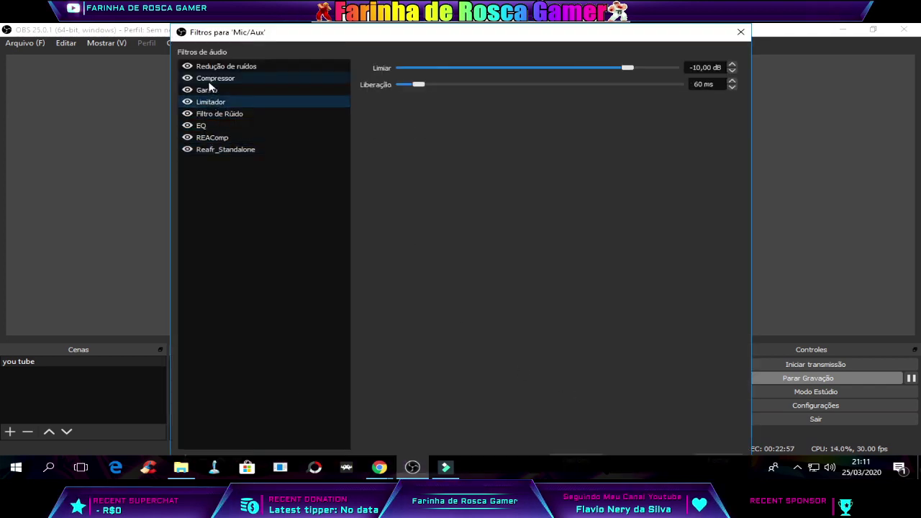
{"action": "left_click", "coordinate": [209, 79]}
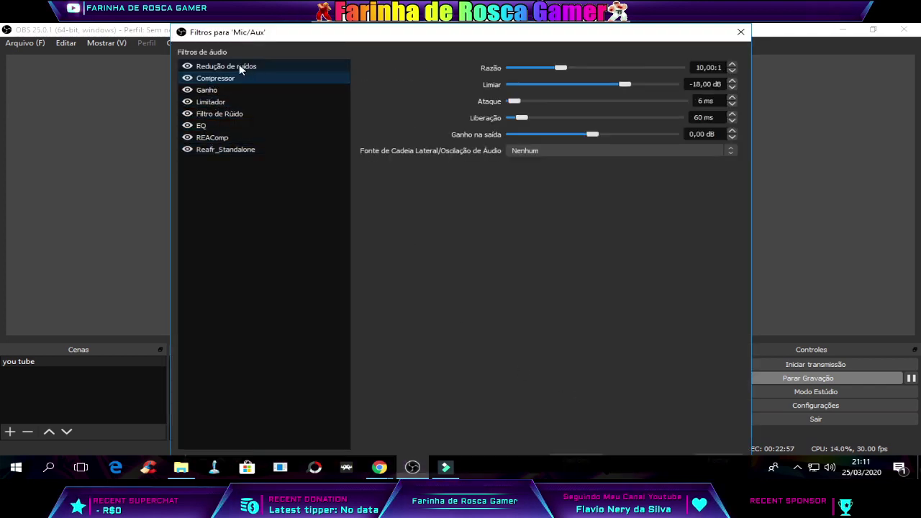
Close the 'Filtros para Mic/Aux' dialog to return to the main OBS window.
{"action": "left_click", "coordinate": [741, 33]}
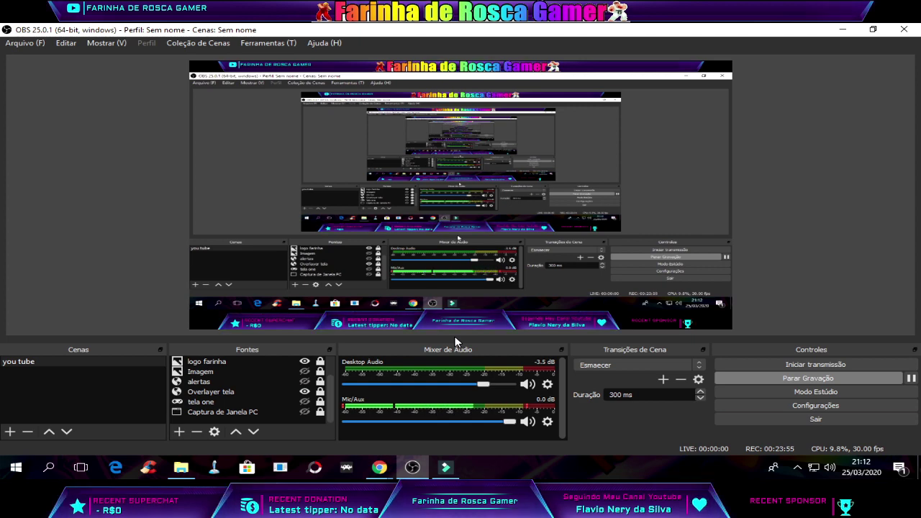
{"action": "mouse_move", "coordinate": [380, 468]}
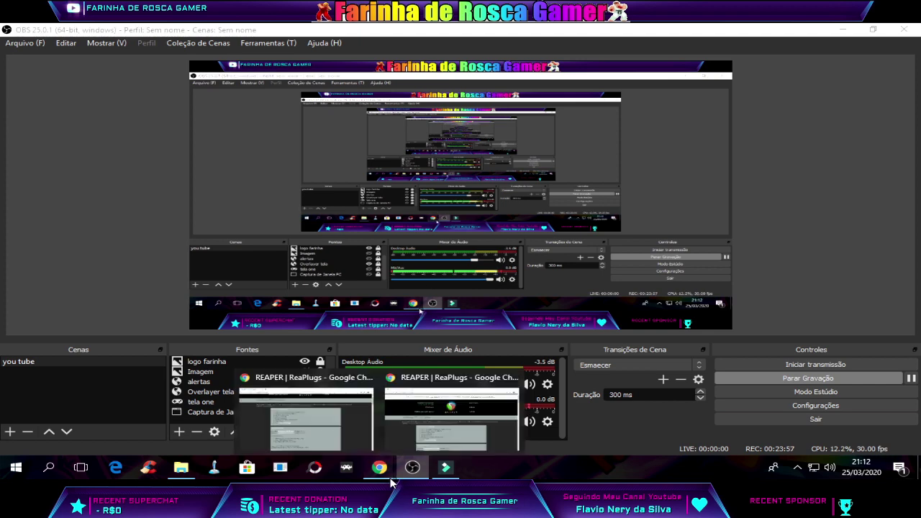
{"action": "left_click", "coordinate": [353, 431]}
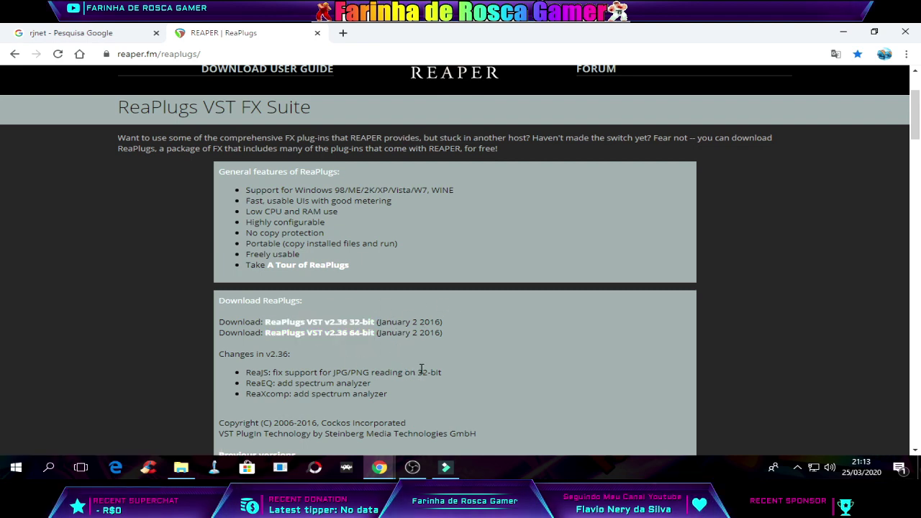
{"action": "left_click", "coordinate": [416, 470]}
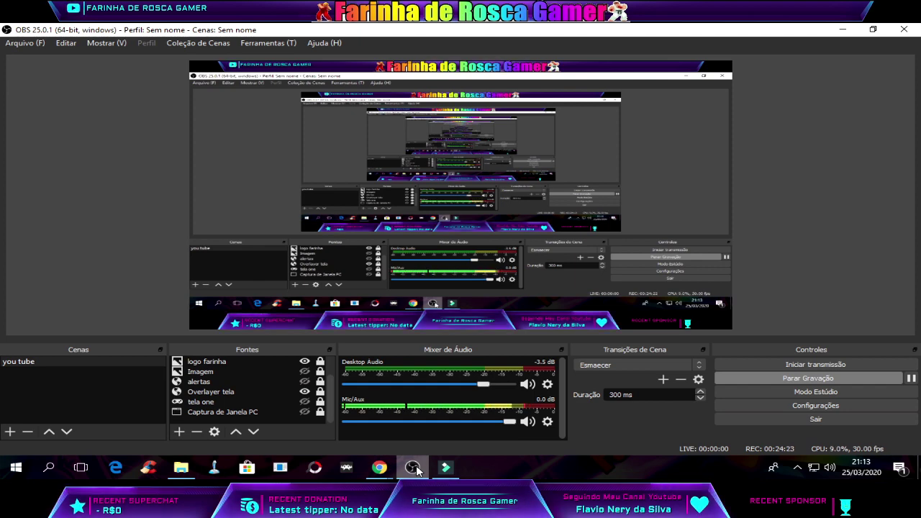
Bring Chrome forward and start the nPerf speed test on RJNET's 'TESTE AGORA' page.
{"action": "left_click", "coordinate": [380, 468]}
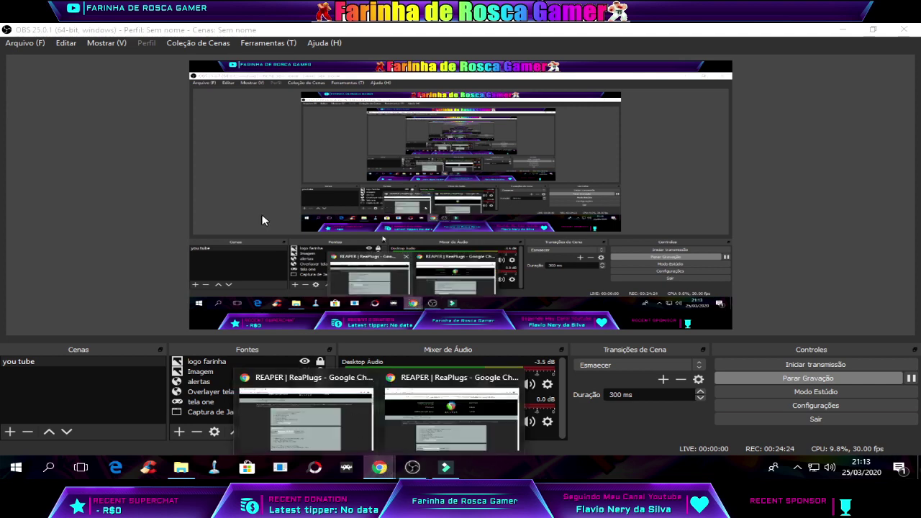
{"action": "left_click", "coordinate": [360, 443]}
{"action": "left_click", "coordinate": [99, 29]}
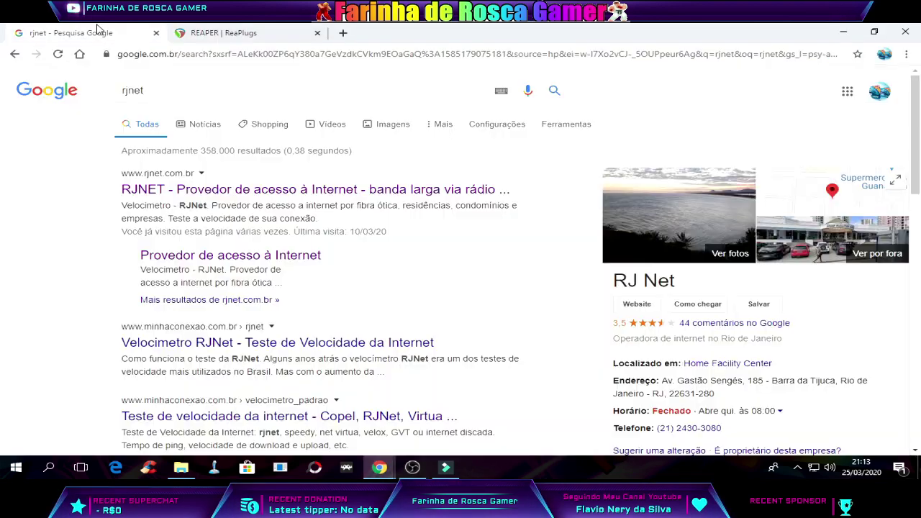
{"action": "left_click", "coordinate": [219, 190]}
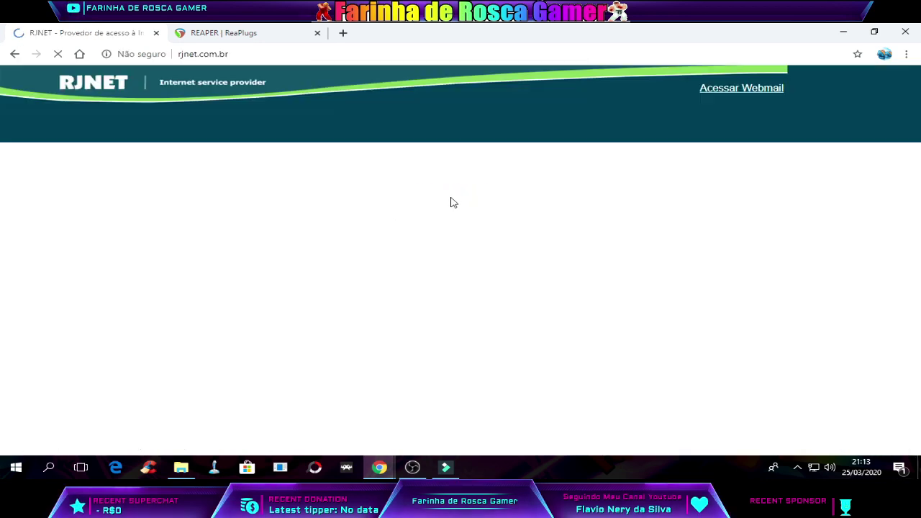
{"action": "scroll", "coordinate": [245, 265], "scroll_direction": "down", "scroll_amount": 1}
{"action": "left_click", "coordinate": [325, 241]}
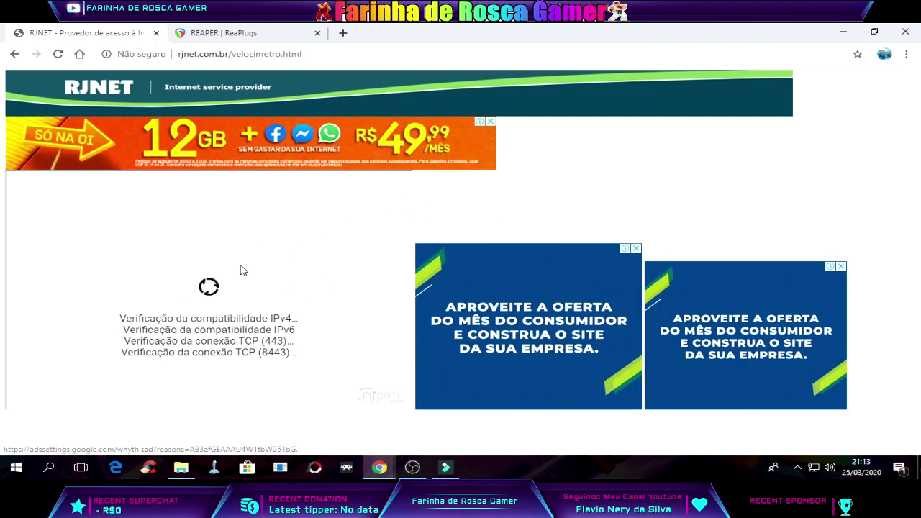
{"action": "left_click", "coordinate": [237, 269]}
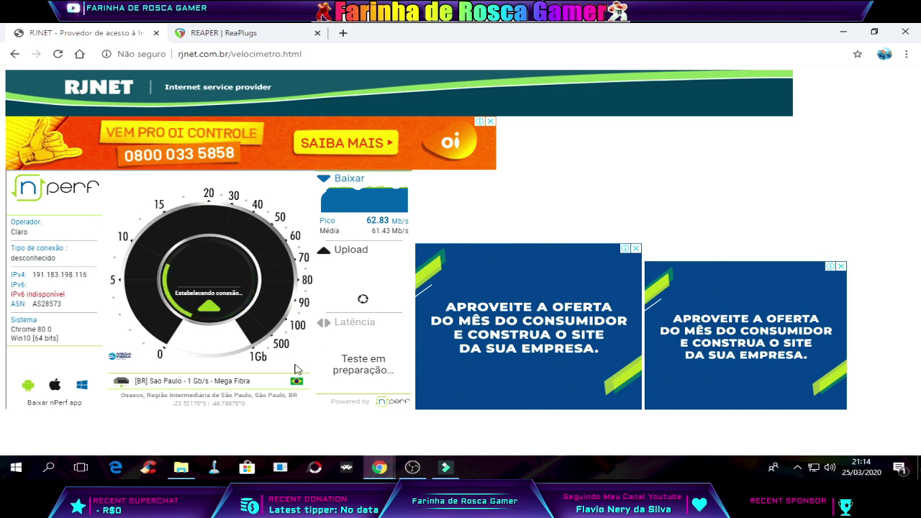
Switch back to OBS Studio from the taskbar while the speed test keeps running.
{"action": "left_click", "coordinate": [412, 469]}
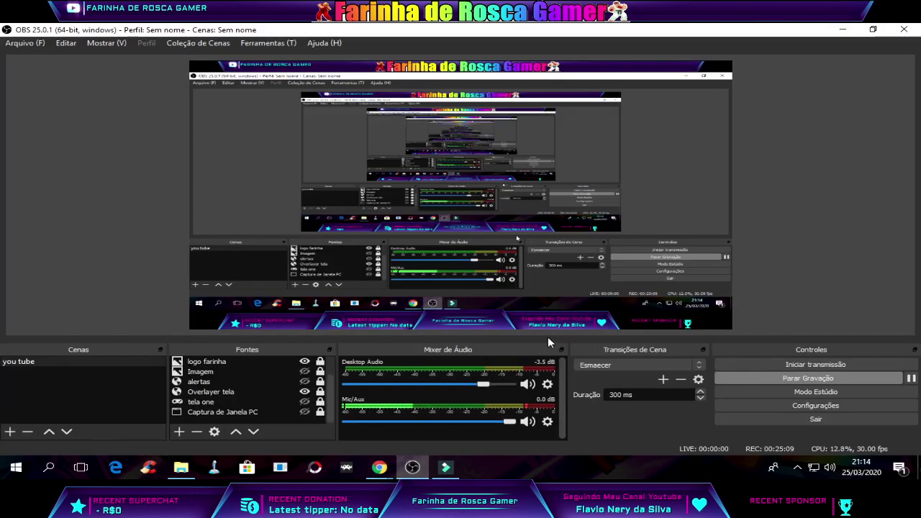